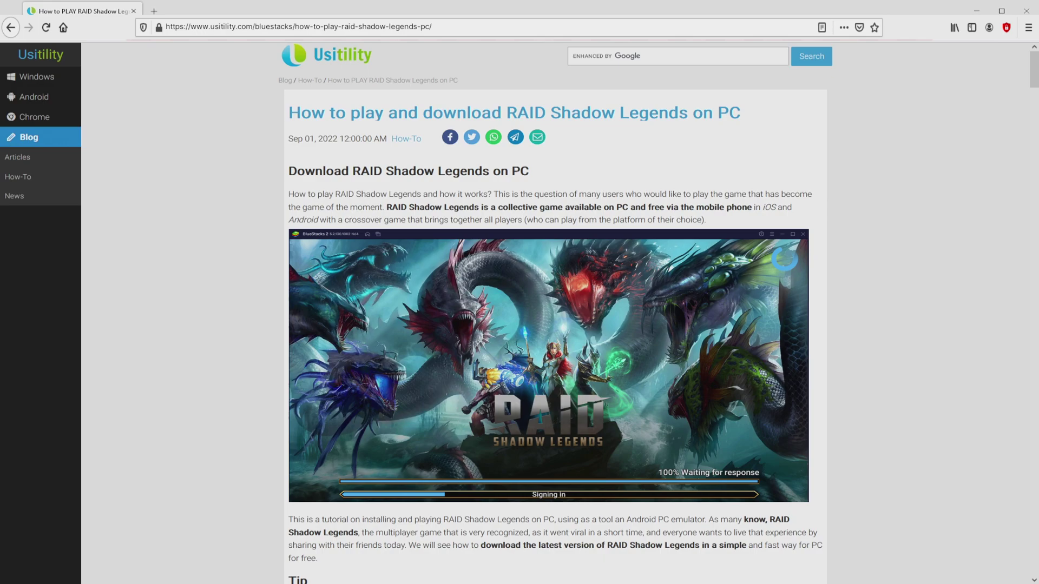
Look through the RAID: Shadow Legends guide and the BlueStacks game page, including its Game Features section
scroll(555, 324, "down", 5)
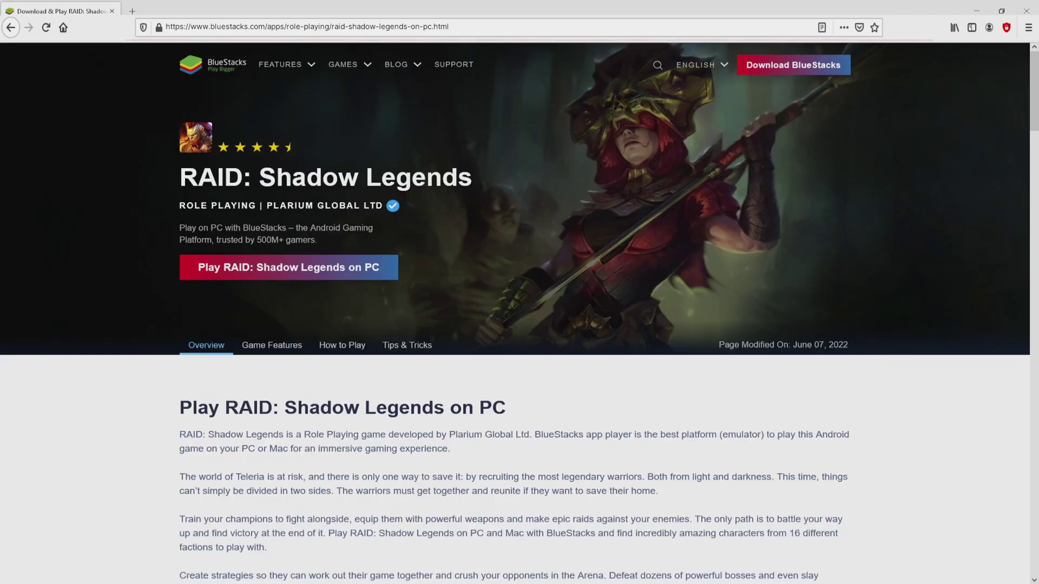
scroll(520, 314, "down", 20)
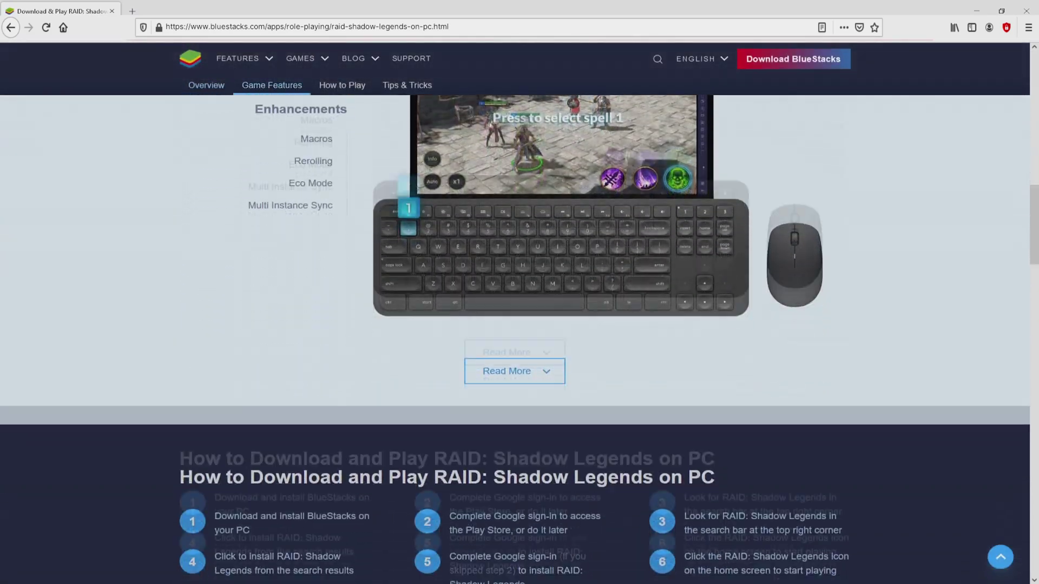
scroll(520, 313, "up", 10)
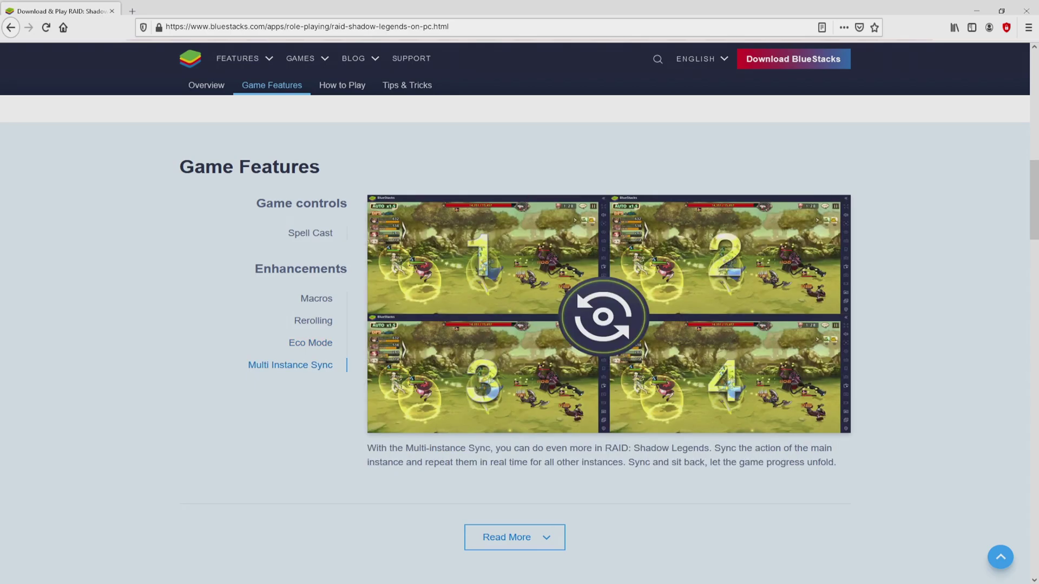
key("Home")
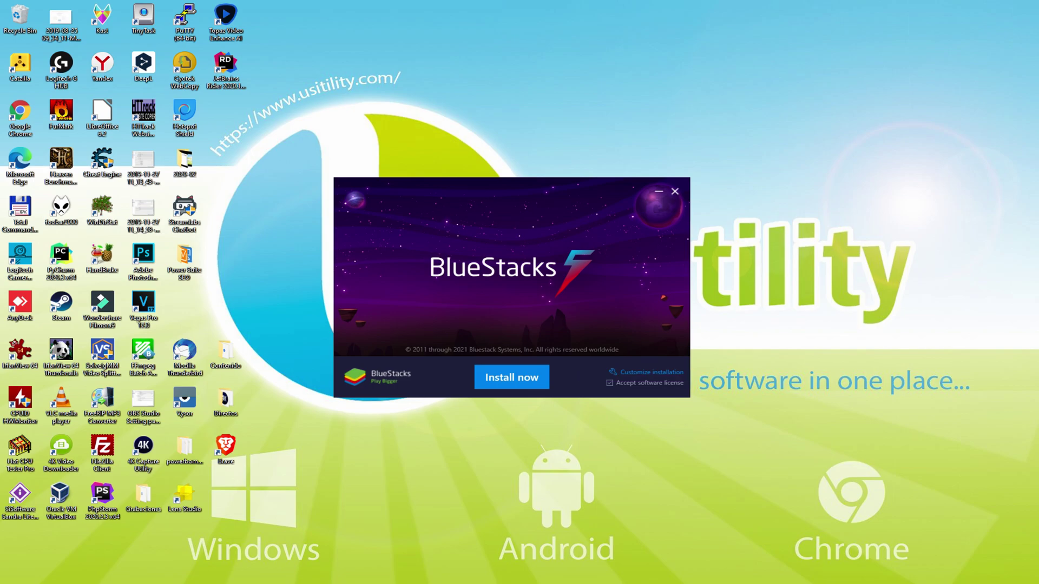
Check the data path in the installer's customization options, and install BlueStacks 5 with the default location
left_click(639, 372)
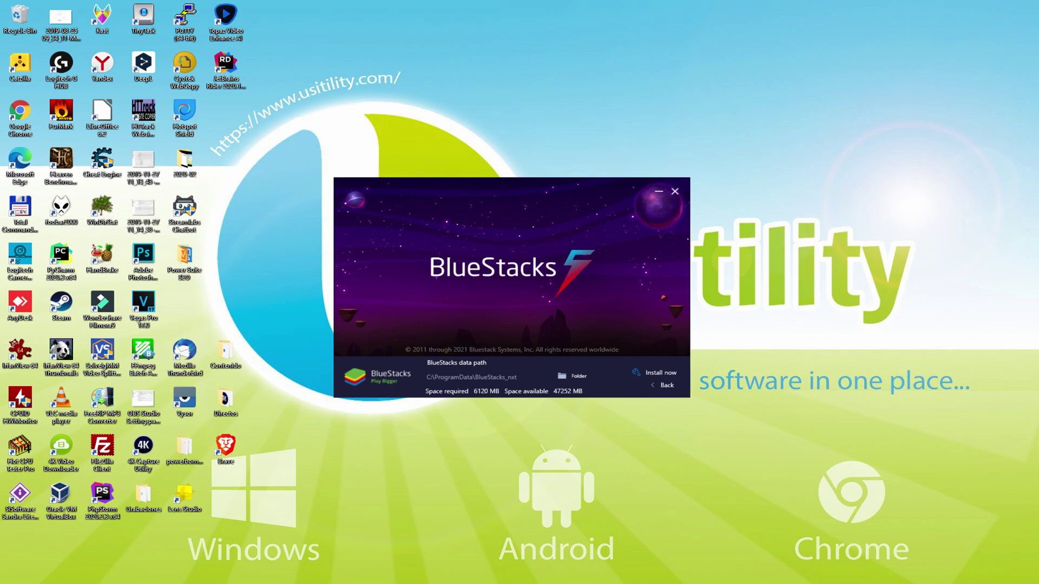
left_click(660, 385)
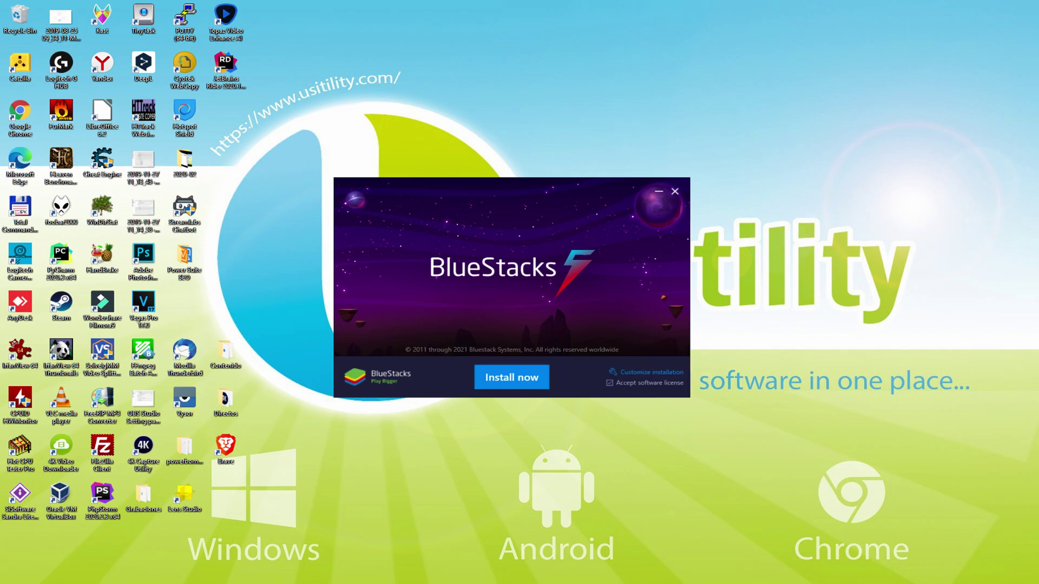
left_click(513, 374)
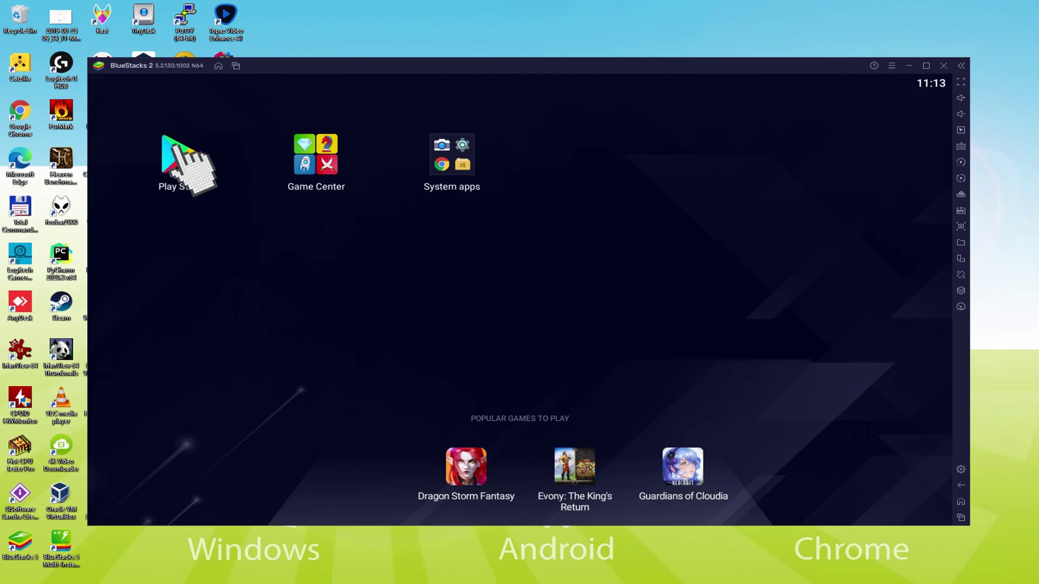
Sign in to Google Play with the Google account, agreeing to the terms and turning off Back up to Google Drive
left_click(182, 157)
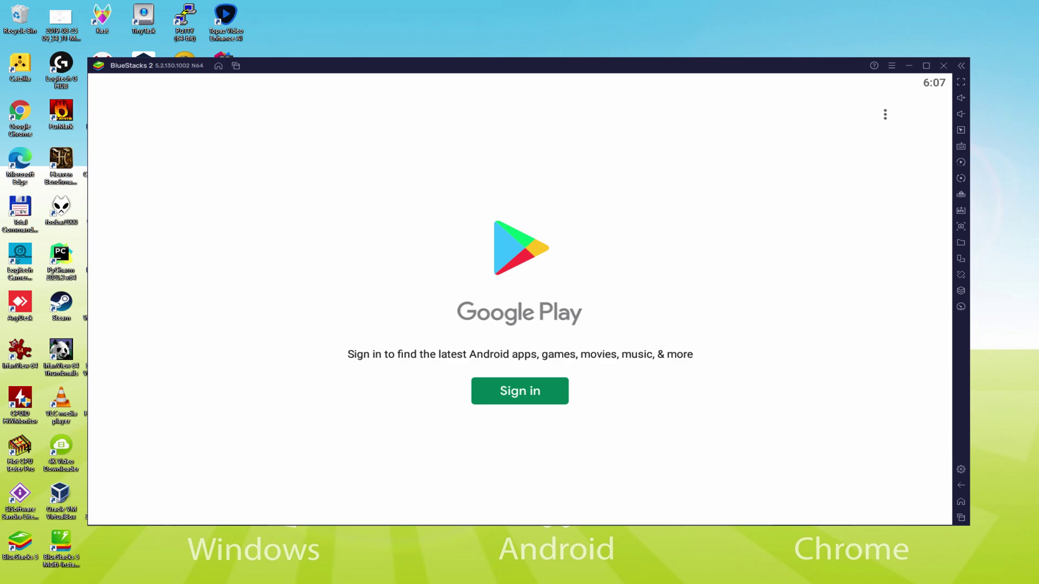
left_click(520, 385)
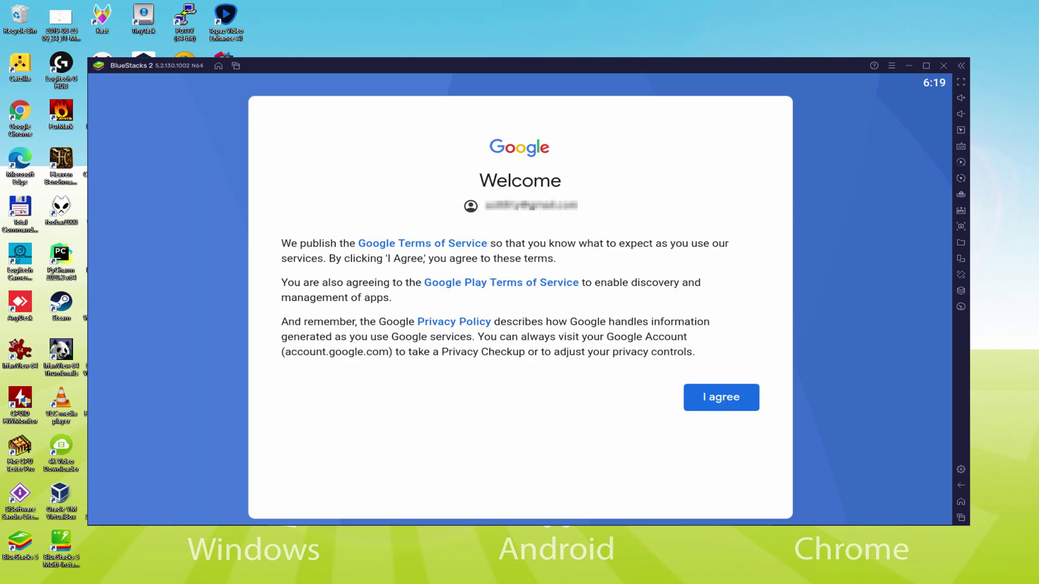
left_click(720, 401)
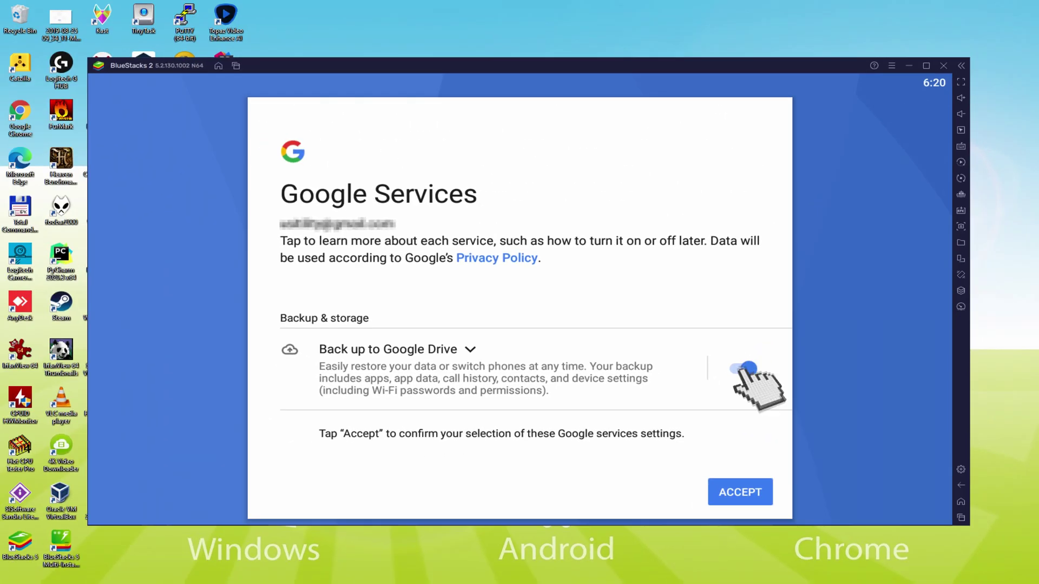
left_click(743, 372)
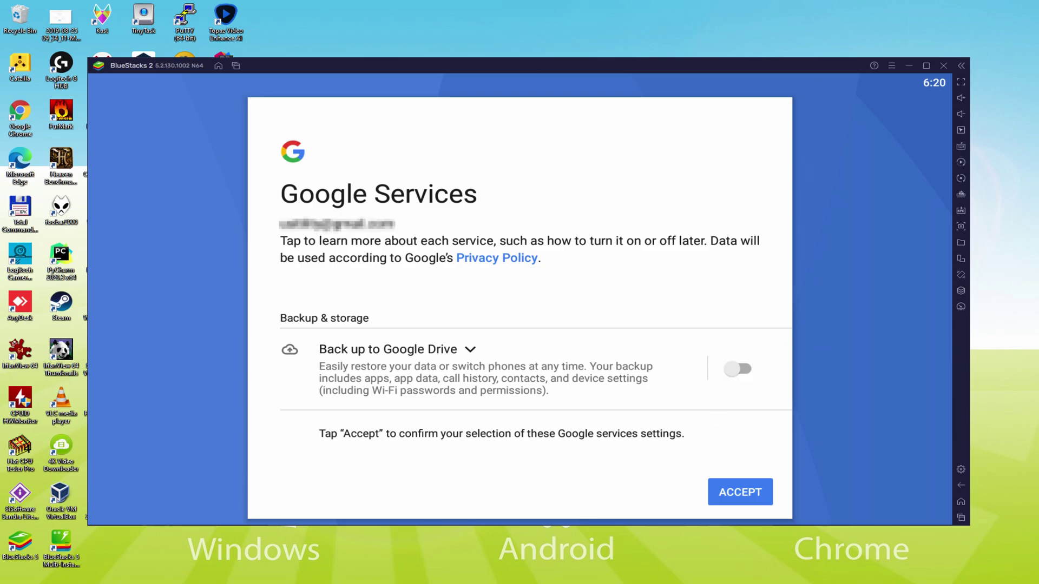
left_click(739, 490)
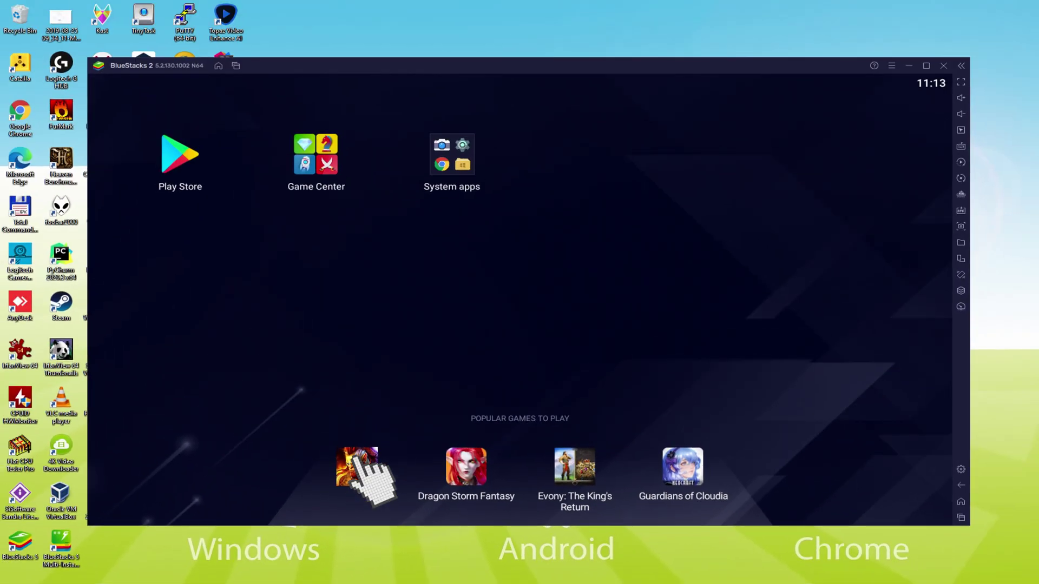
Install RAID: Shadow Legends from its Google Play page and launch the game from the home screen
left_click(449, 255)
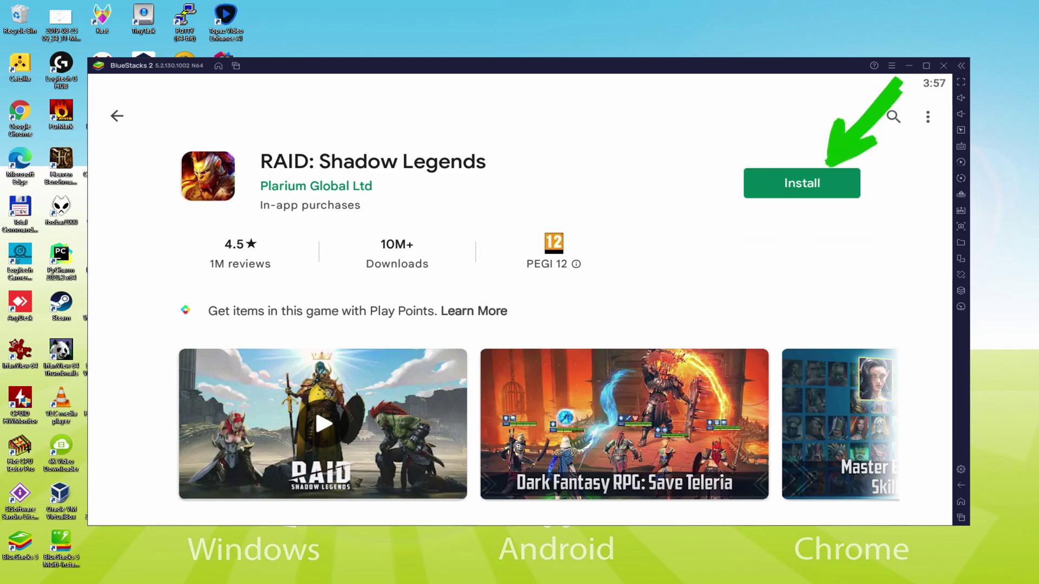
left_click(830, 179)
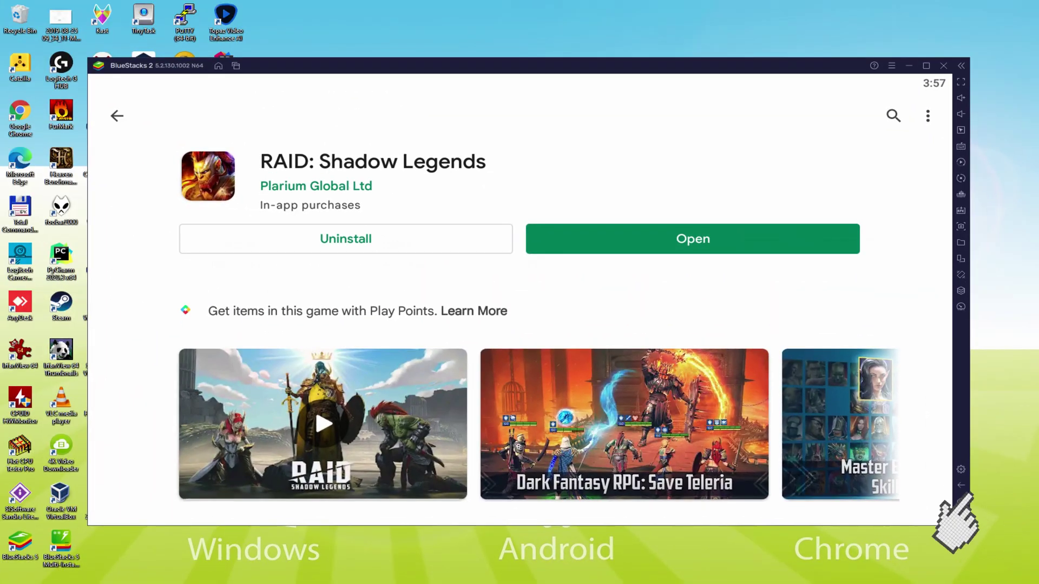
left_click(961, 485)
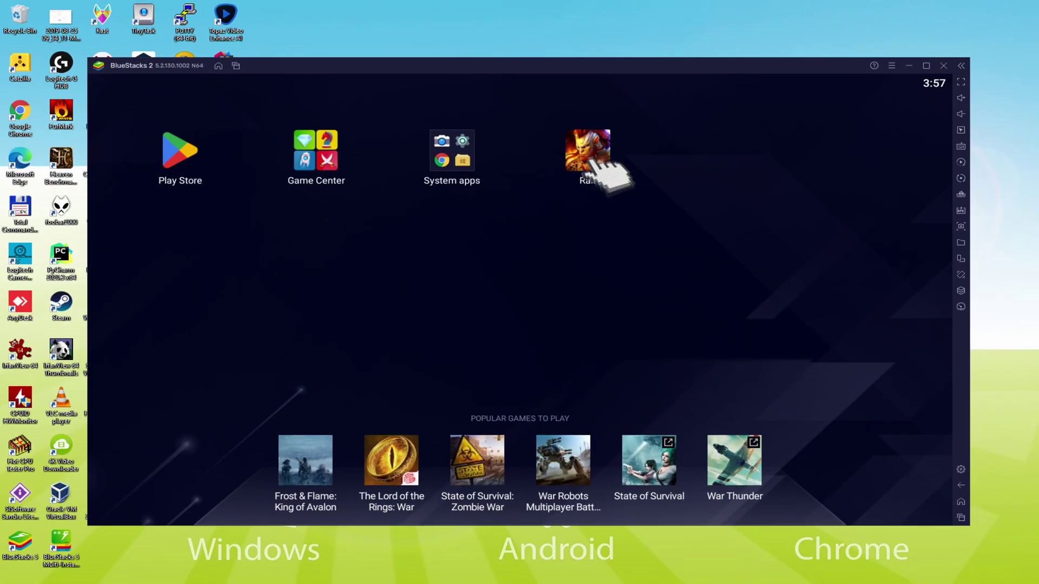
left_click(591, 158)
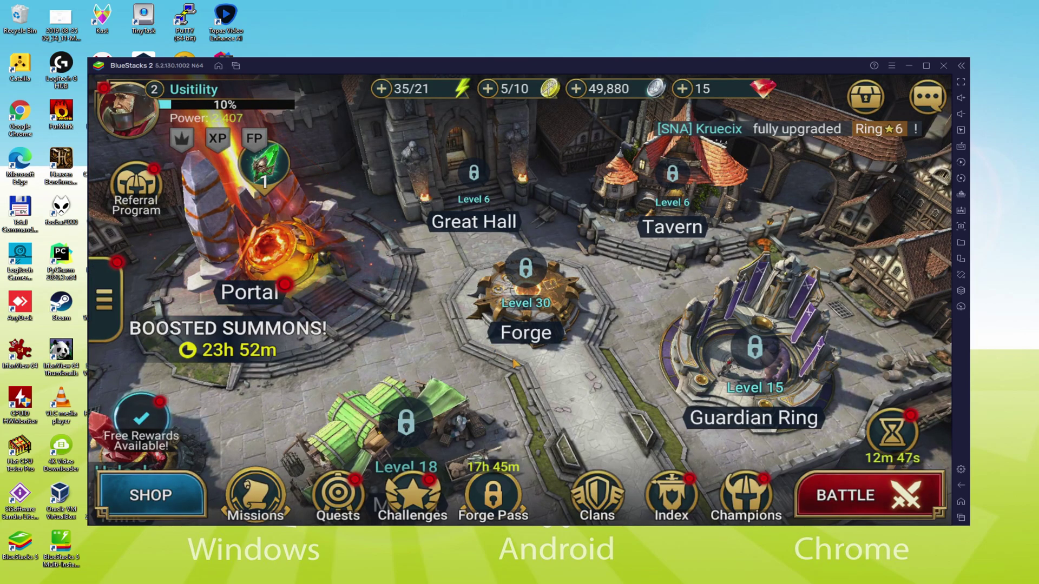
Redeem the promo code Dkrises in the game and close the Promo Code dialog
left_click(106, 301)
left_click(211, 303)
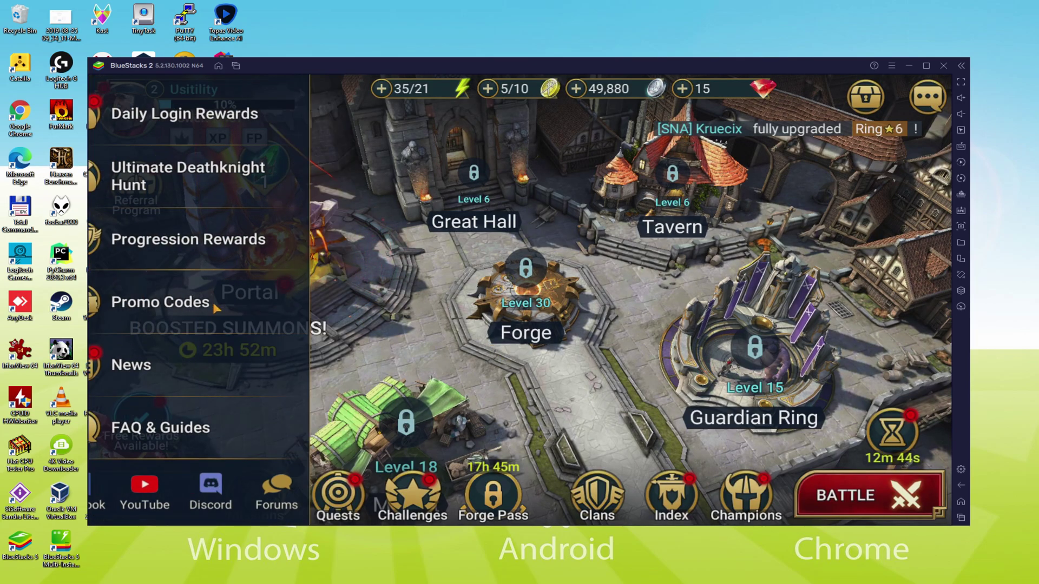
left_click(528, 318)
type("Dkrises")
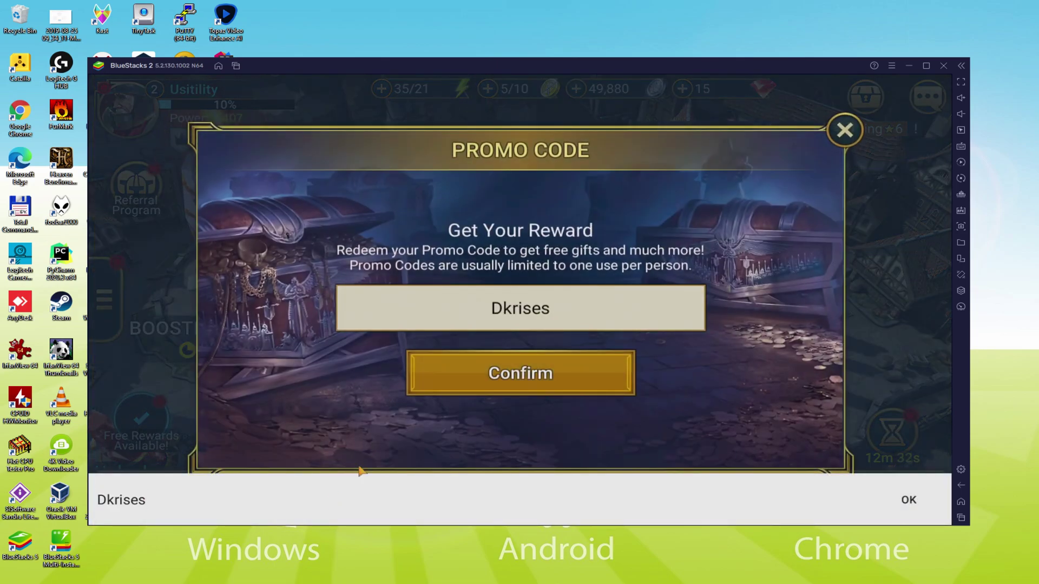
left_click(904, 501)
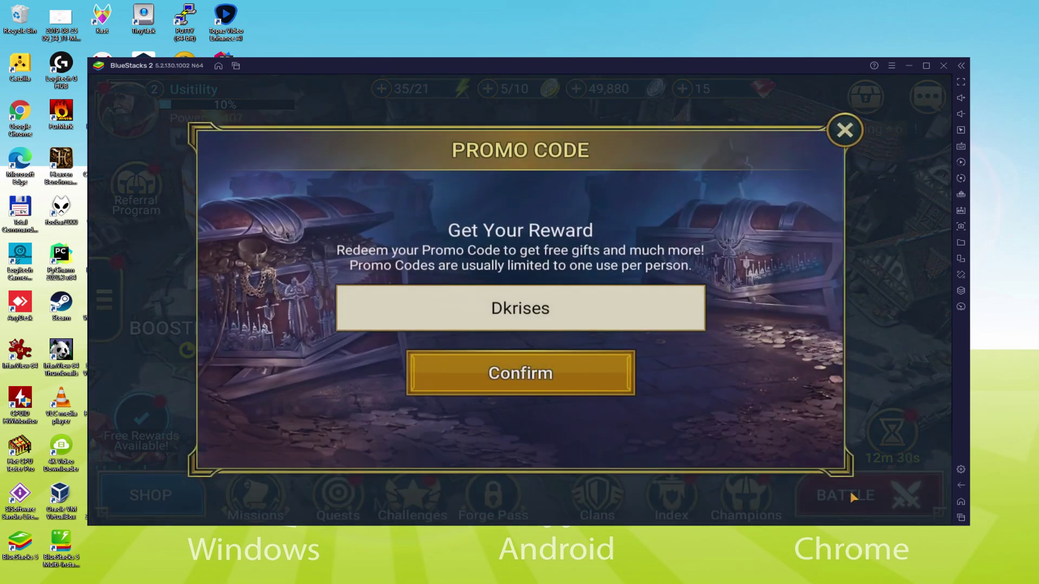
left_click(566, 377)
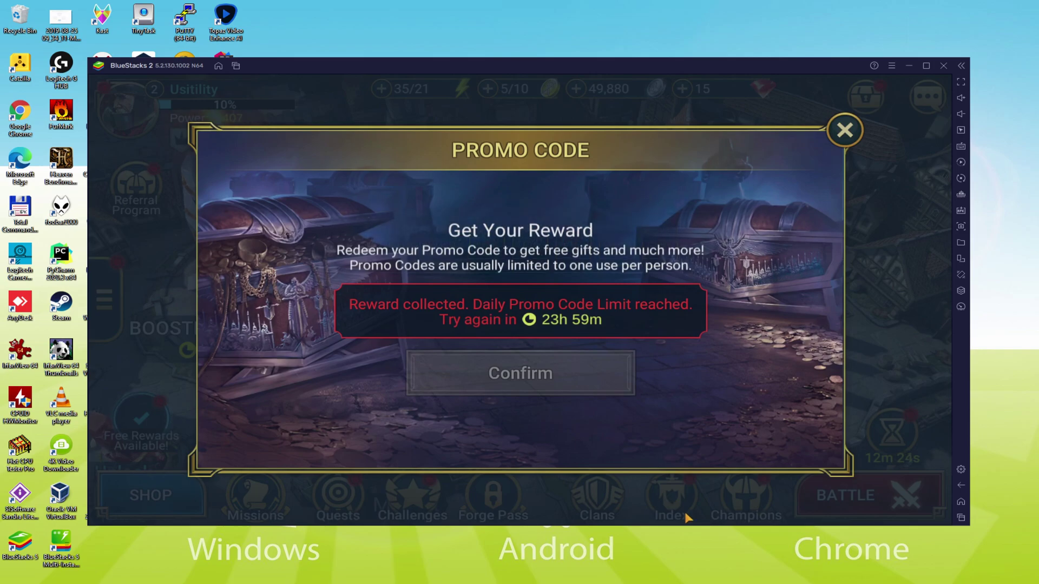
left_click(840, 145)
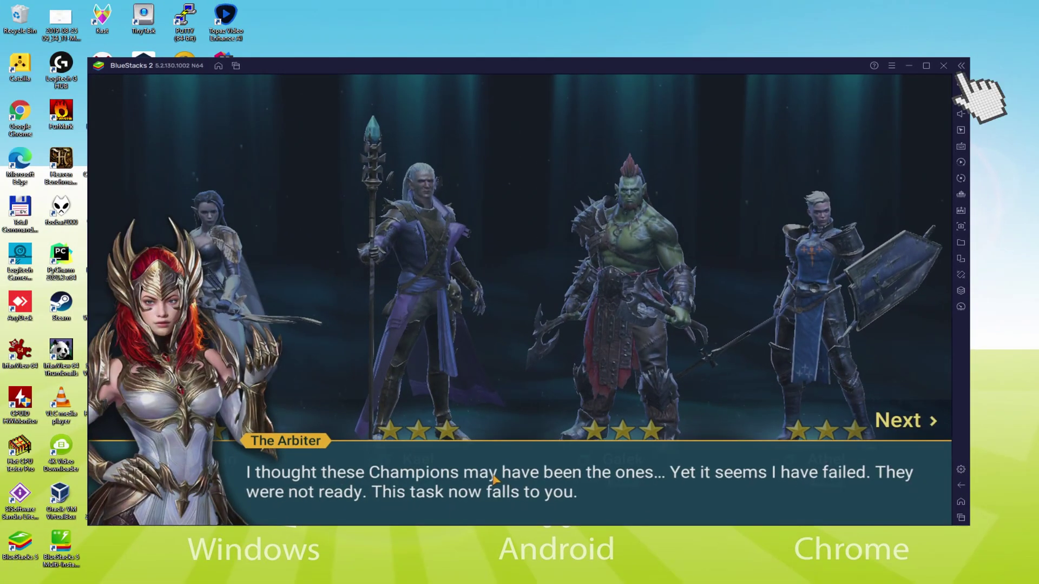
Advance the Arbiter's dialogue and compare the skills and stats of the starter Champions Galek, Athel, Kael and Elhain
left_click(494, 479)
left_click(494, 480)
left_click(634, 311)
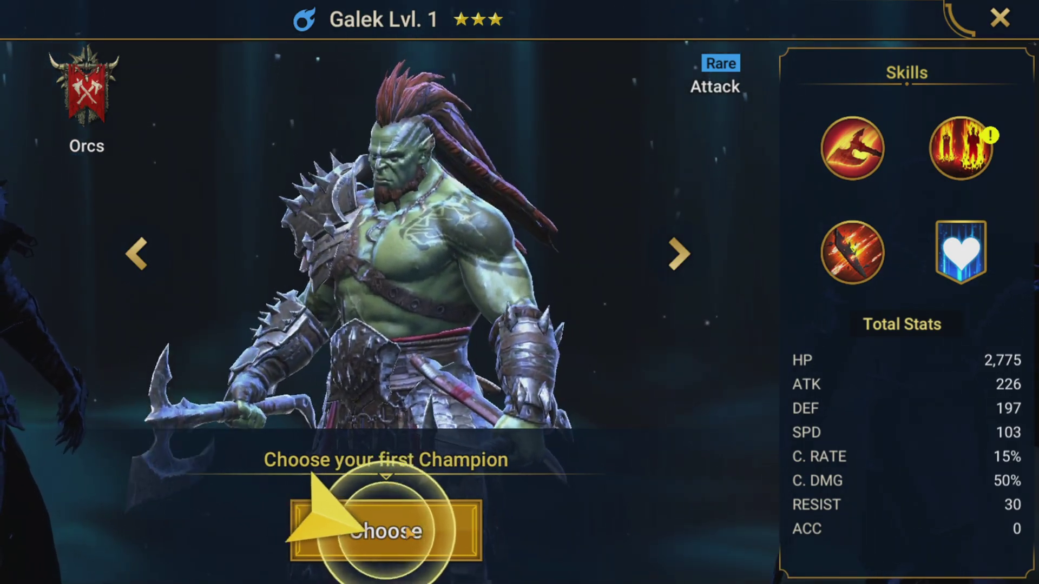
left_click_drag(457, 463, 294, 290)
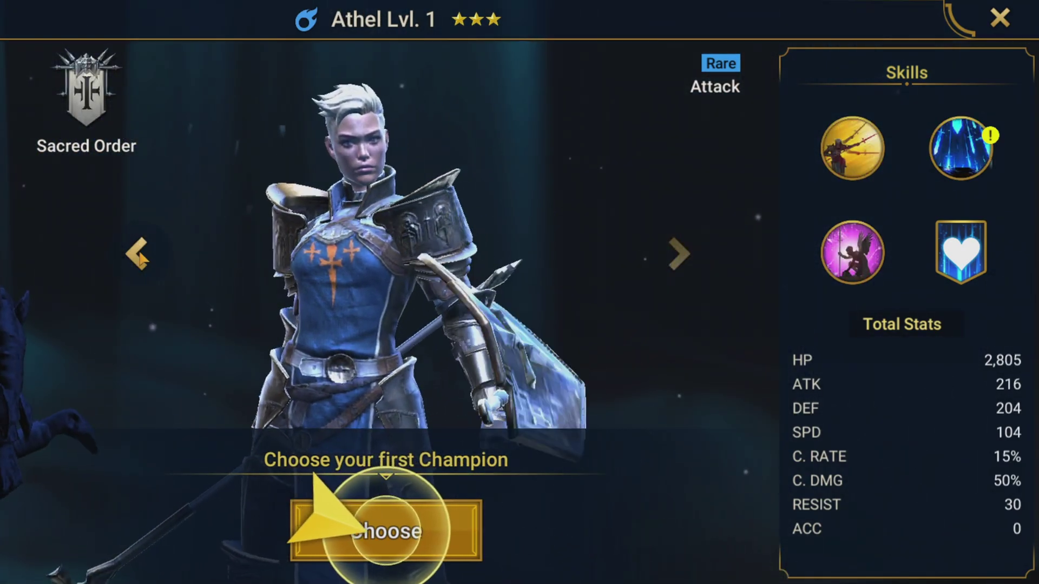
left_click(137, 252)
left_click(139, 255)
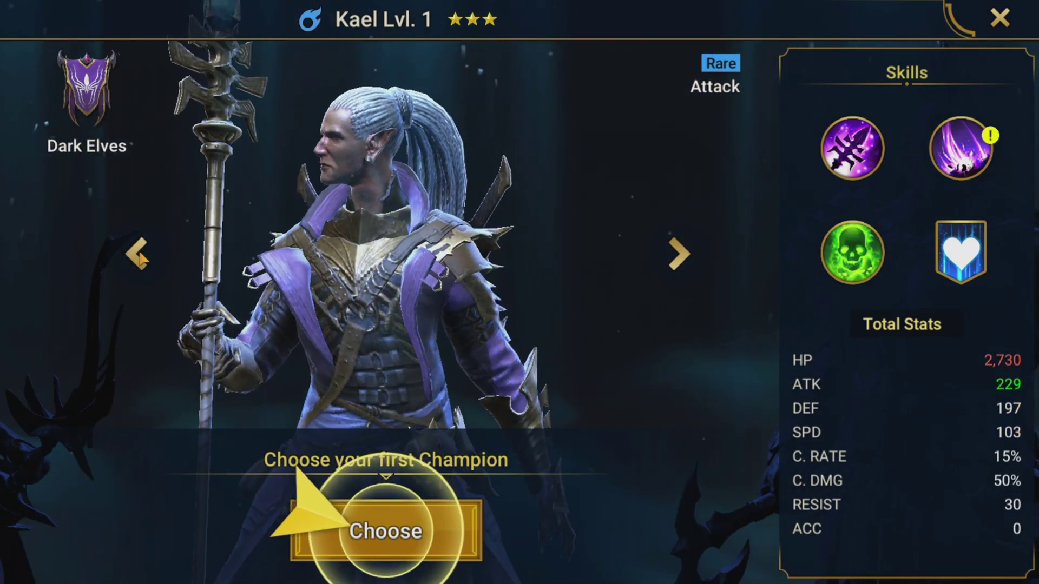
left_click(137, 253)
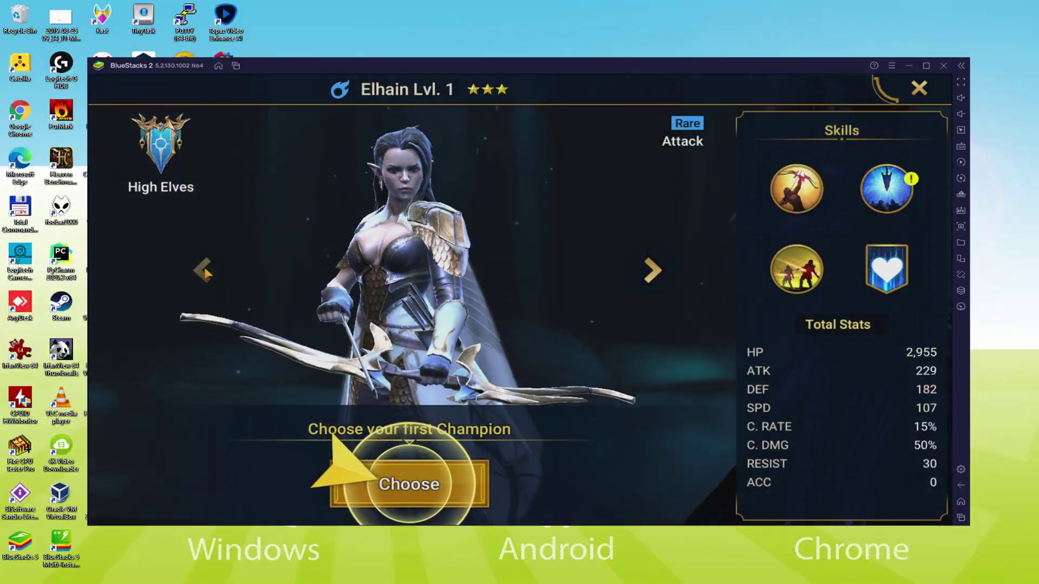
Choose Galek of the Orcs as the first Champion and continue past the Arbiter's reply
left_click(654, 272)
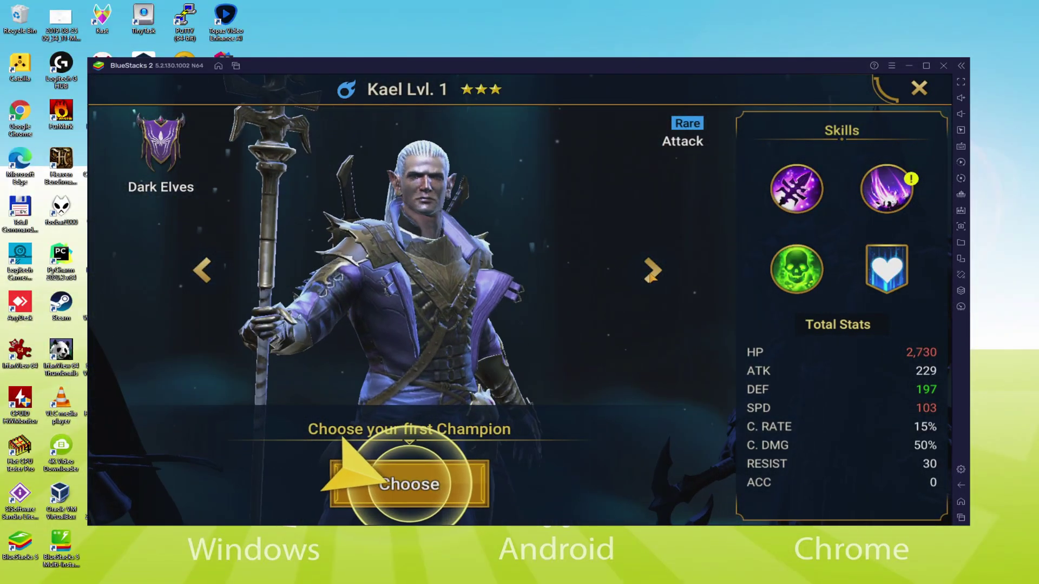
left_click(654, 272)
left_click(420, 482)
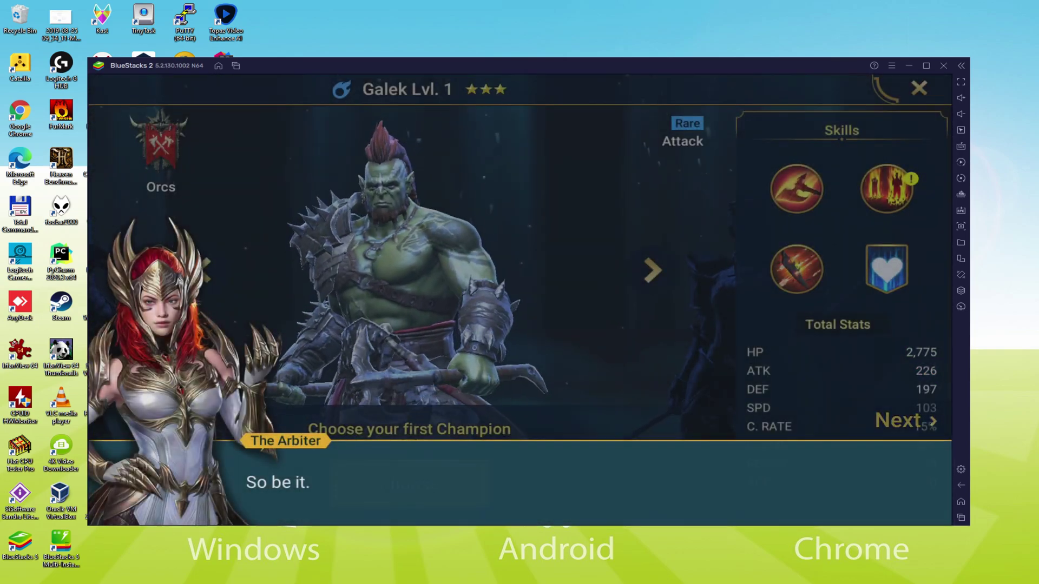
left_click(421, 484)
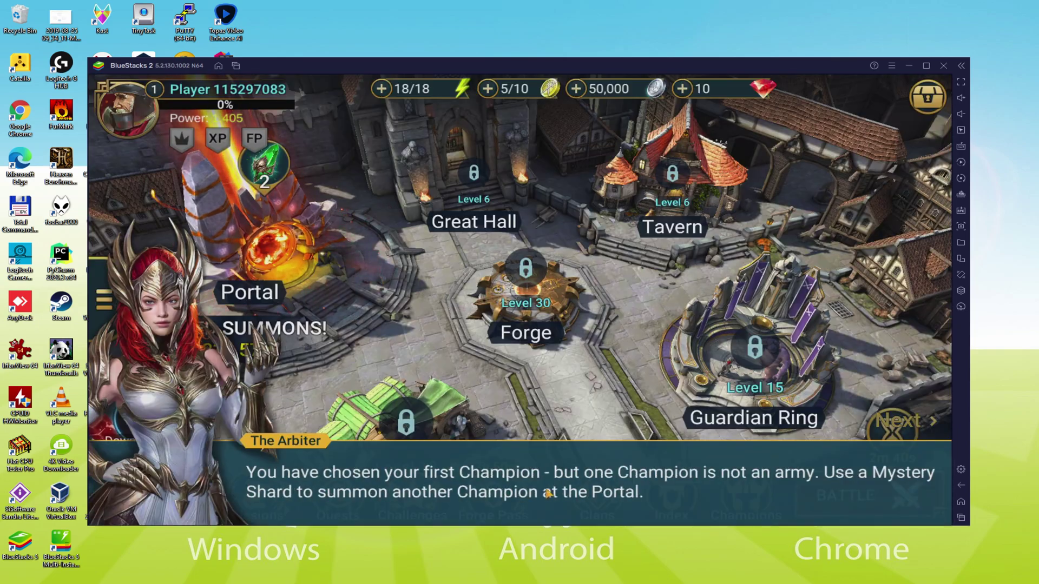
Summon another Champion at the Portal with a Mystery Shard for 500 silver
left_click(560, 492)
left_click(427, 341)
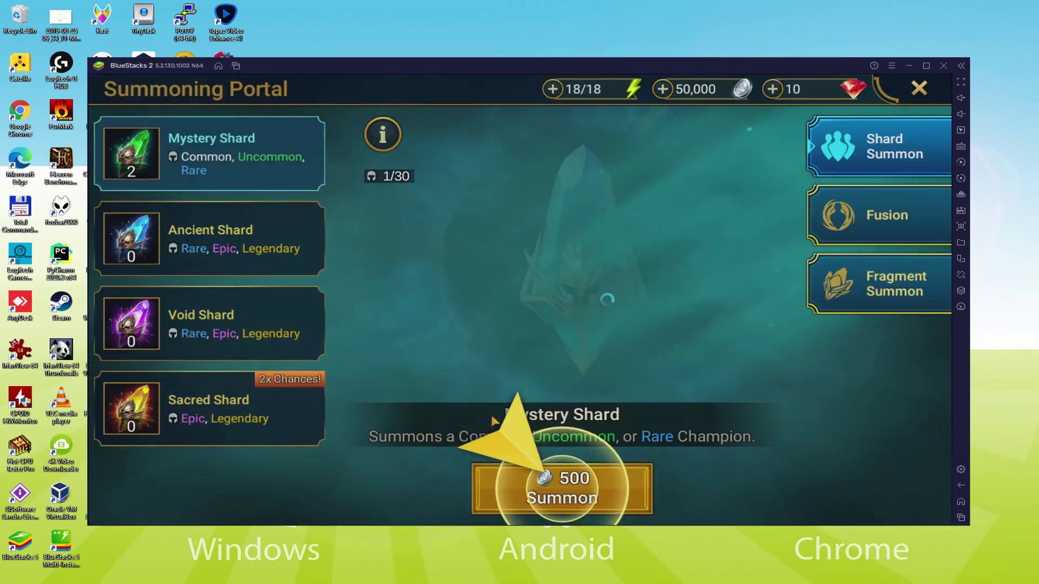
left_click(562, 489)
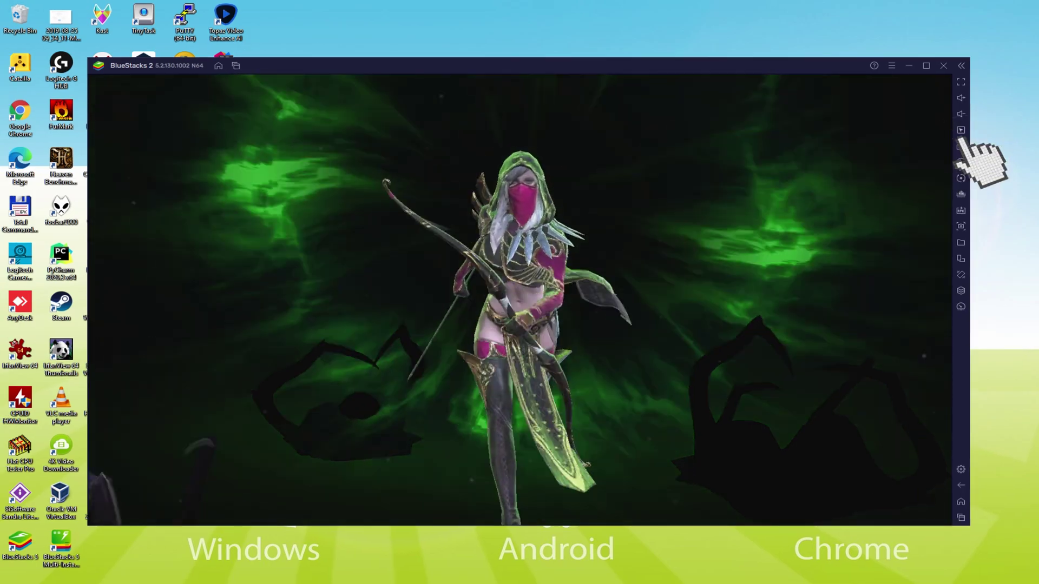
Open the controls editor, and proceed from the summoned Champion's screen to the Campaign game mode
key("ctrl+shift+a")
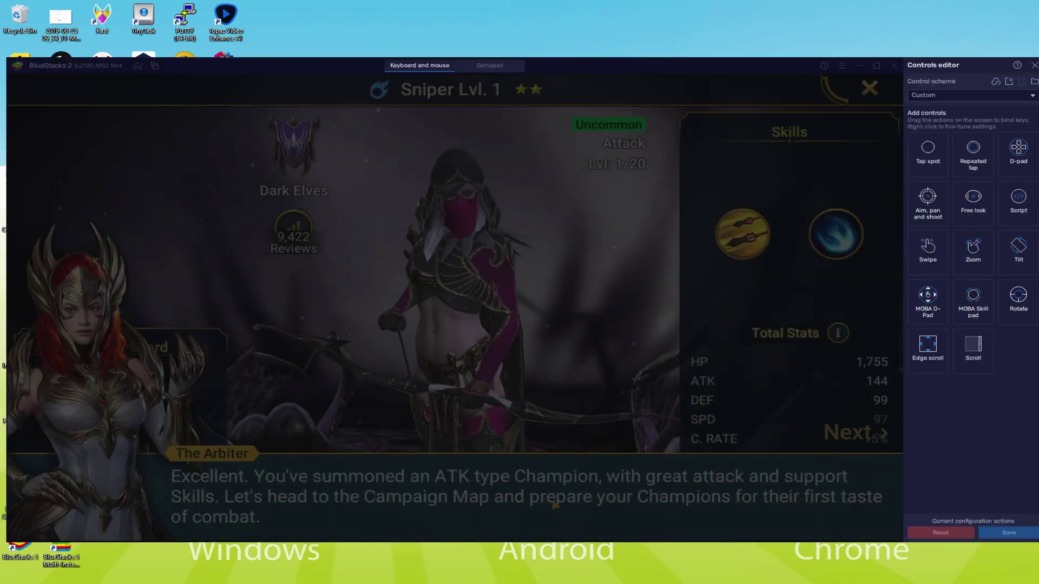
left_click(587, 497)
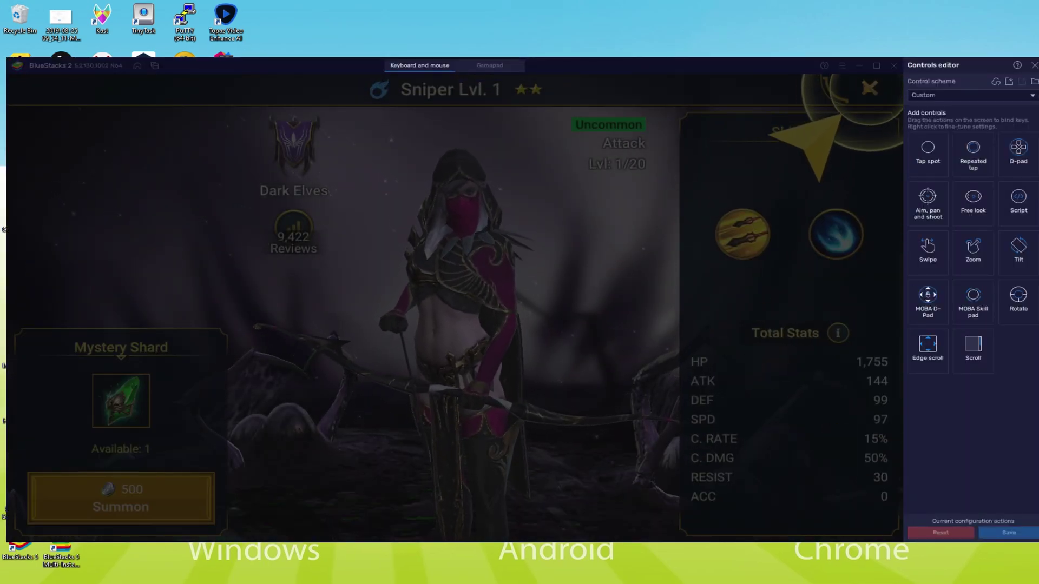
key("Escape")
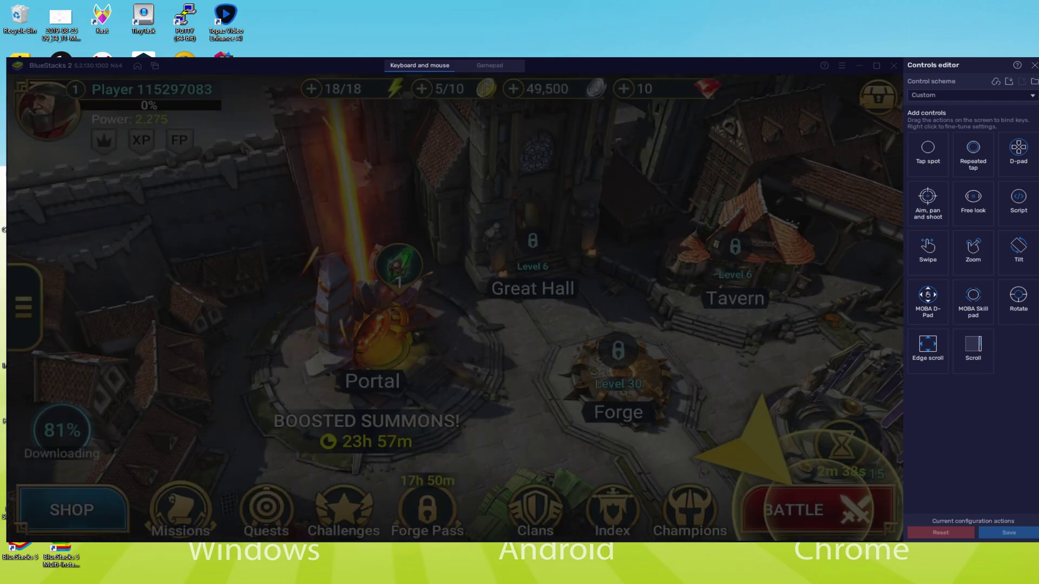
left_click(794, 517)
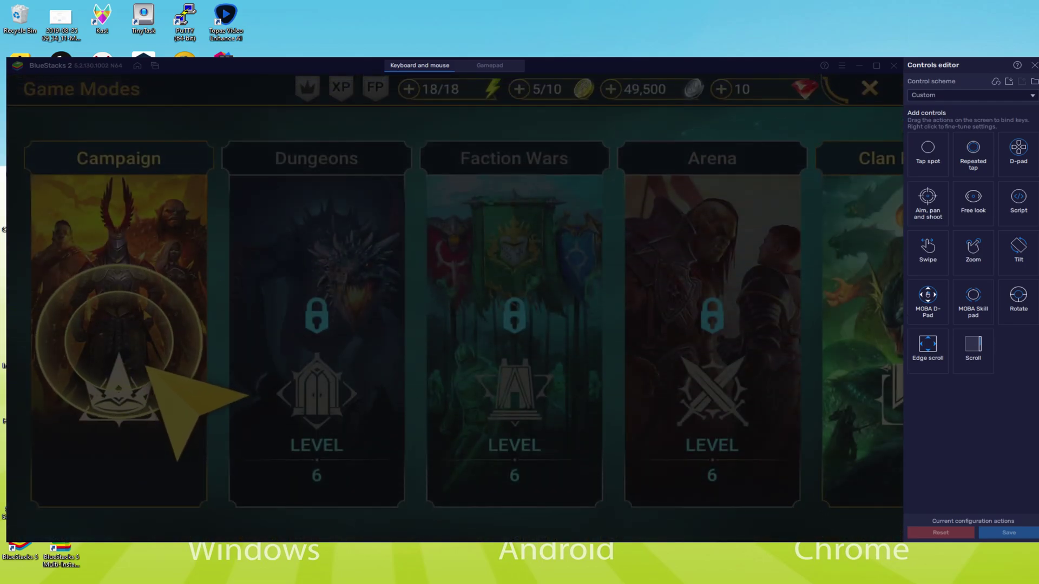
left_click(119, 346)
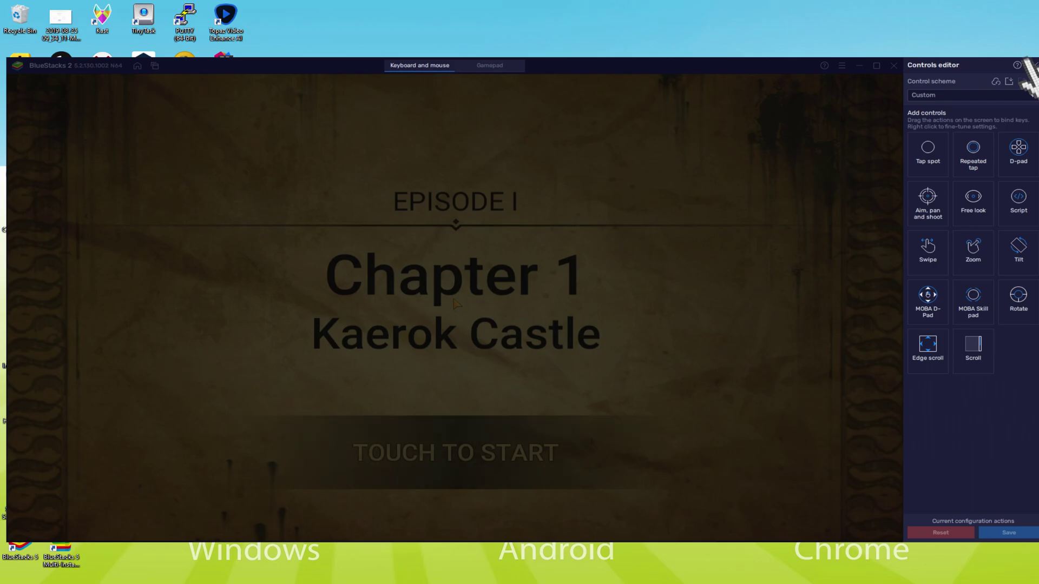
Close the controls editor, start Chapter 1 Kaerok Castle and advance through its intro story
left_click(1031, 65)
left_click(509, 437)
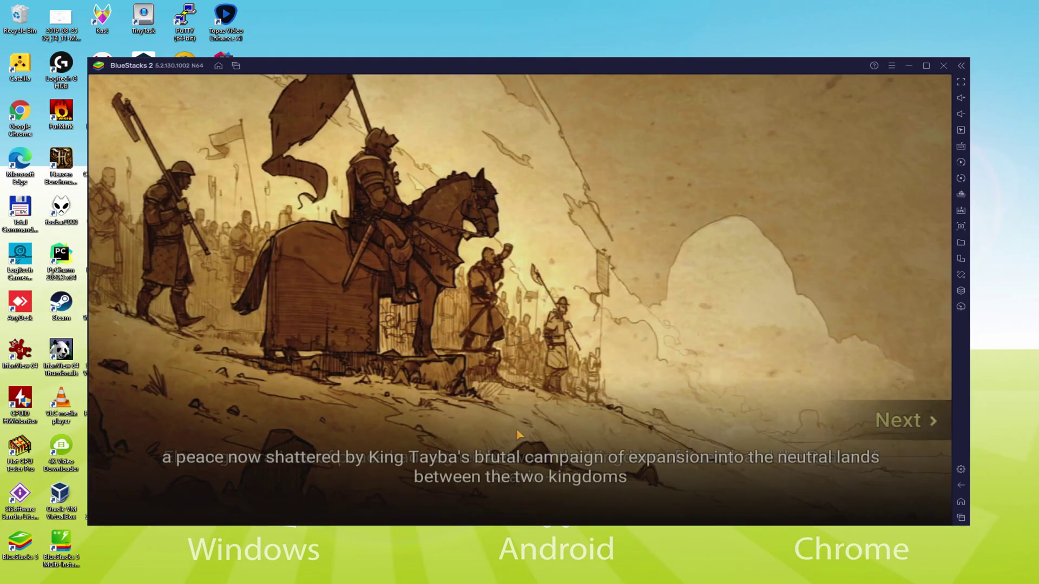
left_click(601, 427)
left_click(623, 426)
left_click(632, 424)
left_click(635, 423)
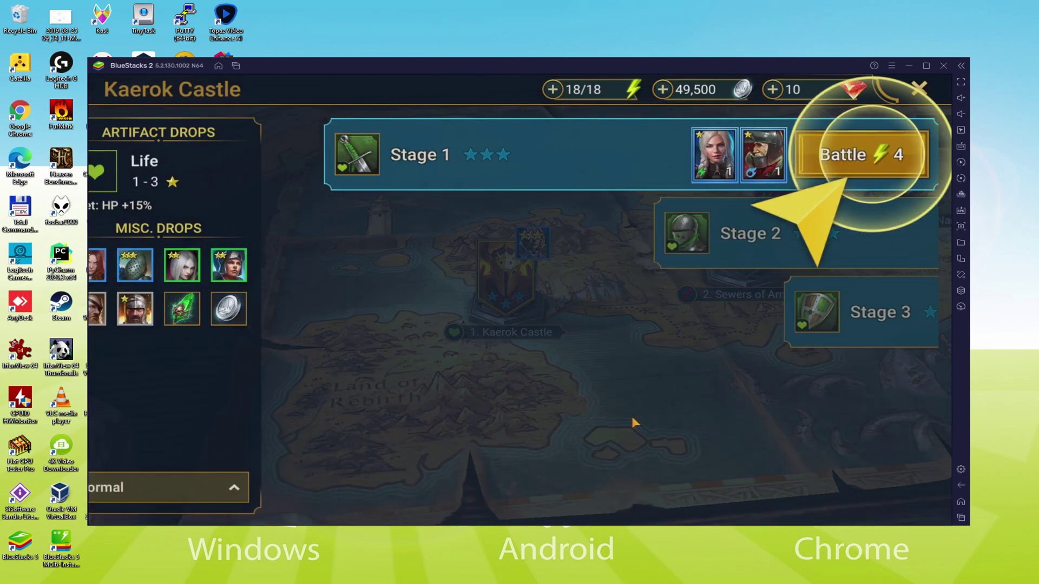
Choose the Stage 1 battle of Kaerok Castle and advance through the Arbiter's team selection briefing
left_click(869, 151)
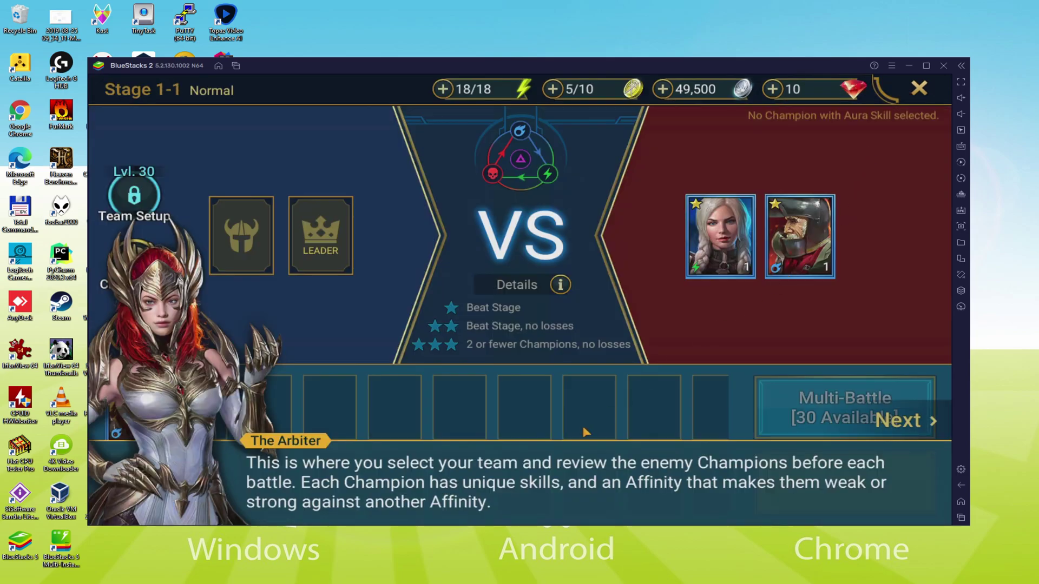
left_click(562, 317)
left_click(518, 198)
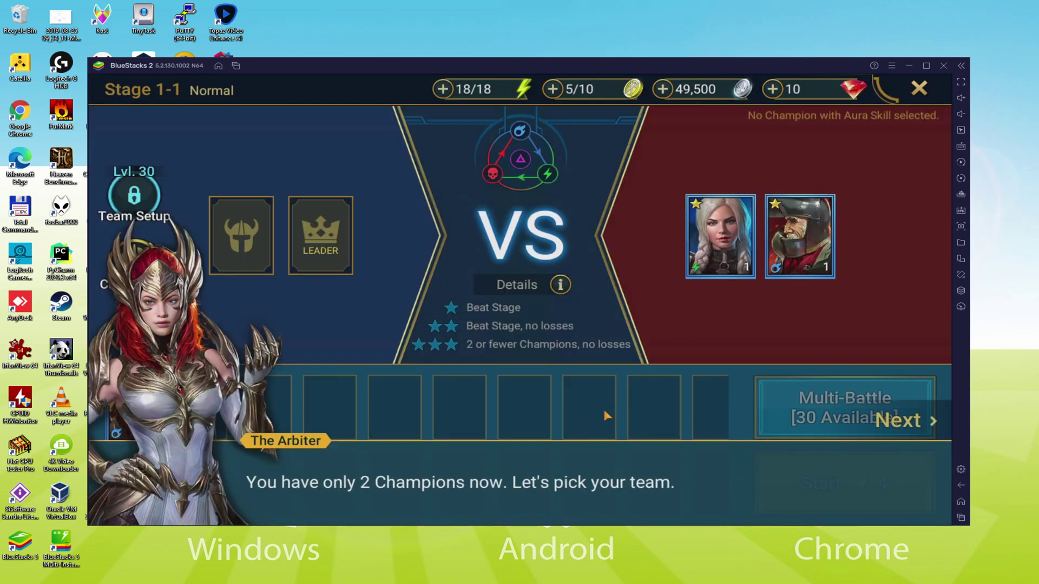
left_click(615, 503)
Add Galek and Sniper to the team and start the Stage 1 battle
left_click(139, 411)
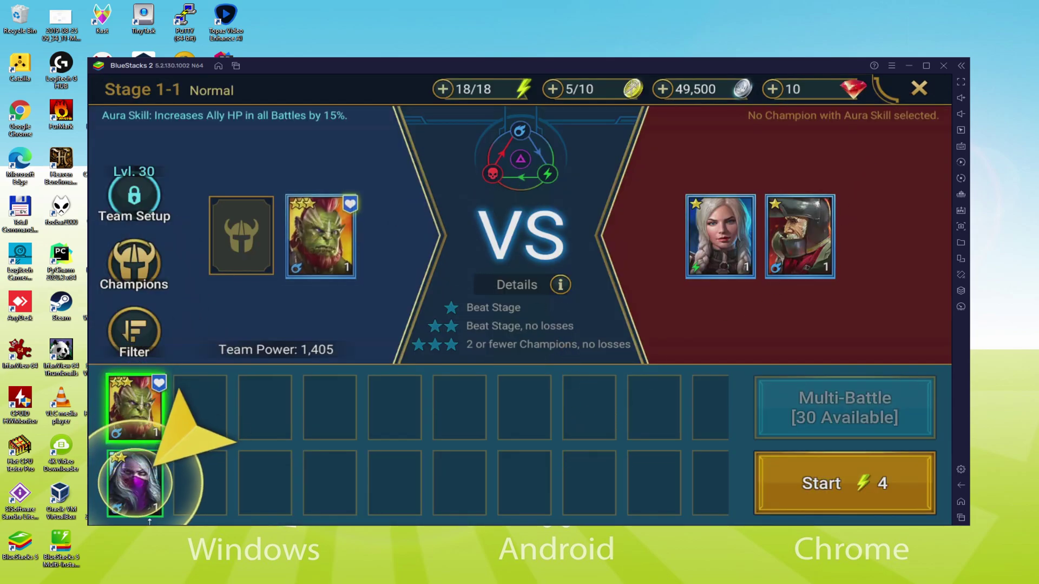
left_click(139, 485)
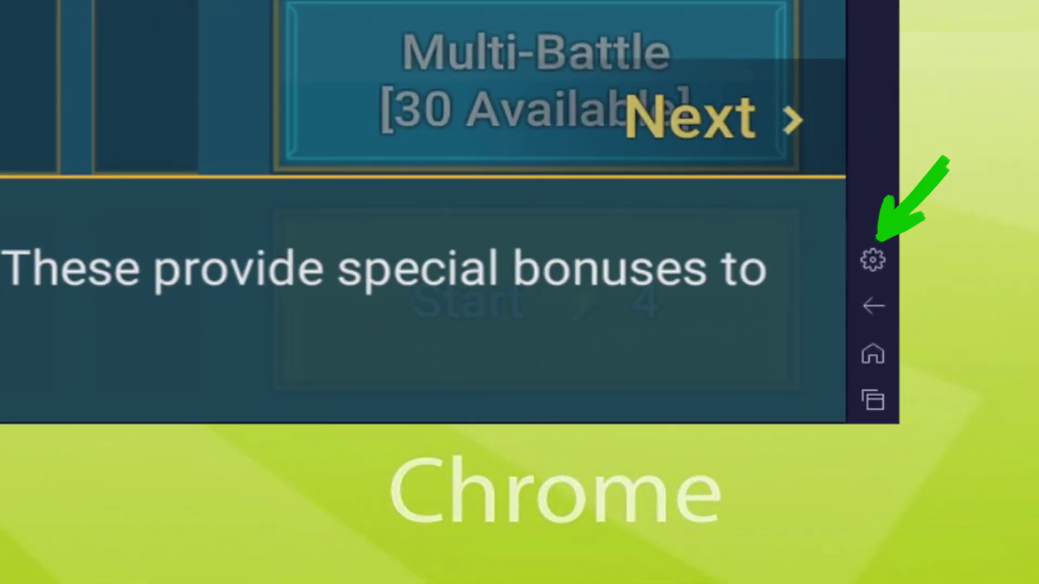
left_click(799, 481)
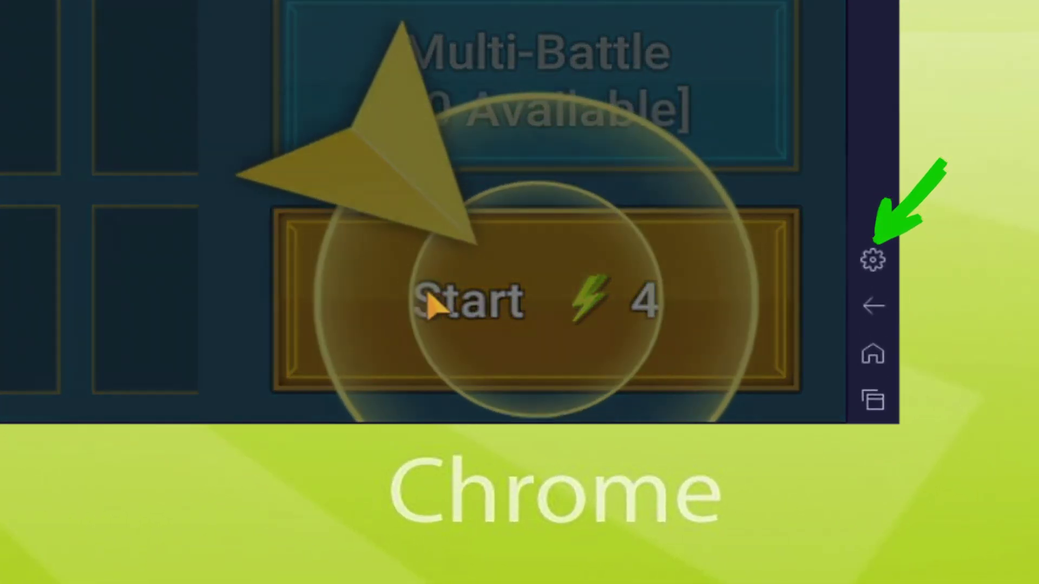
left_click(431, 302)
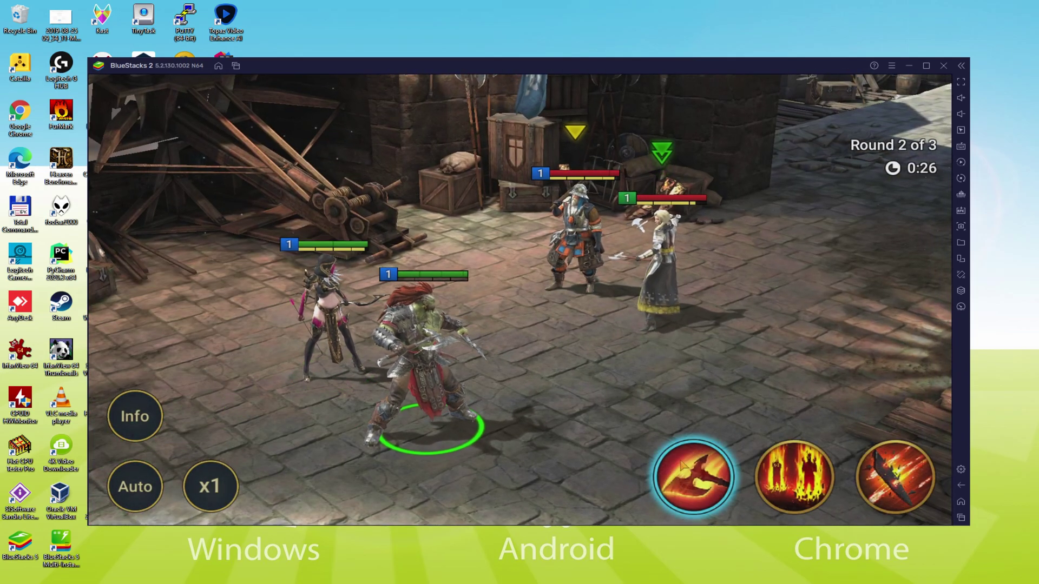
Attack the rear enemy archer in round 2, and view the Life set weapon among the victory rewards
left_click(680, 267)
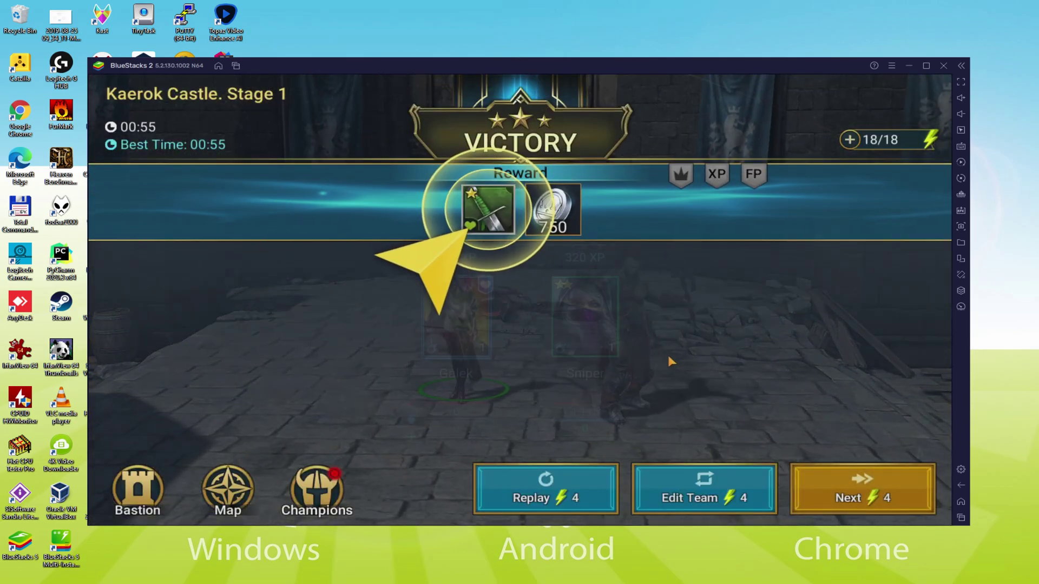
left_click(483, 207)
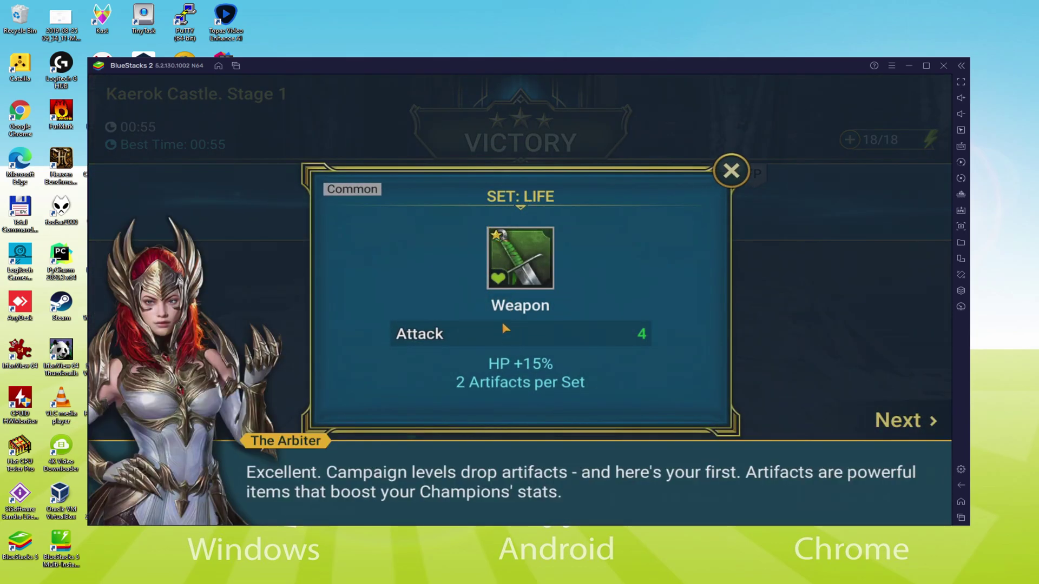
left_click(502, 321)
left_click(731, 170)
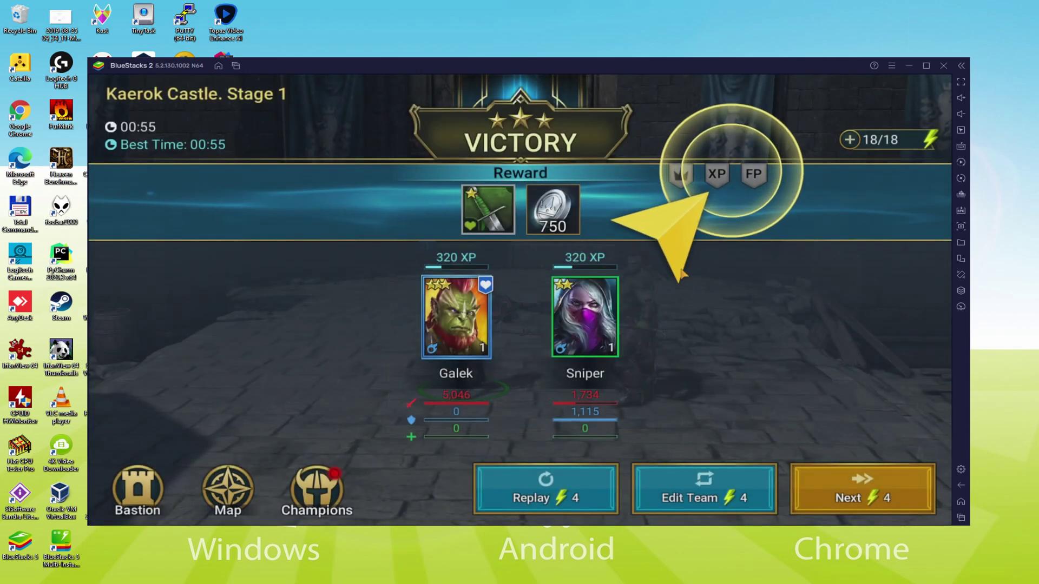
Return to the Bastion and open the Champions overview, advancing the Arbiter's introduction
left_click(150, 486)
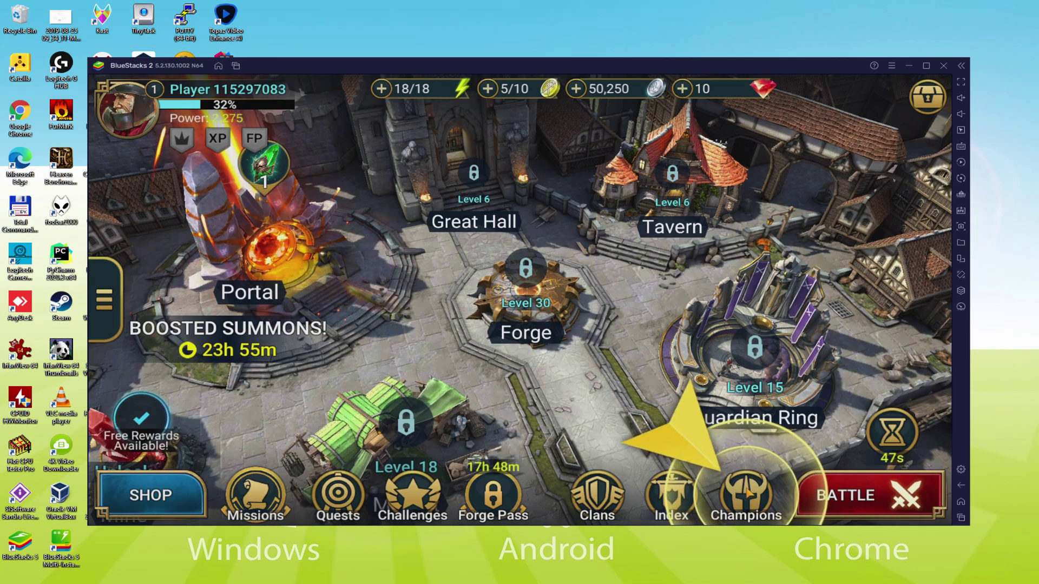
left_click(746, 490)
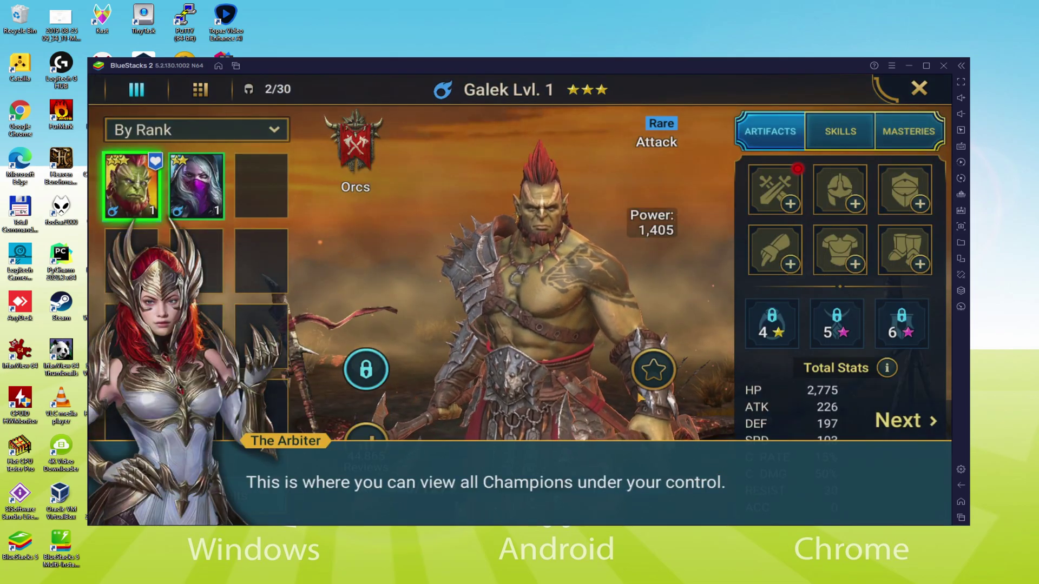
left_click(627, 382)
left_click(552, 475)
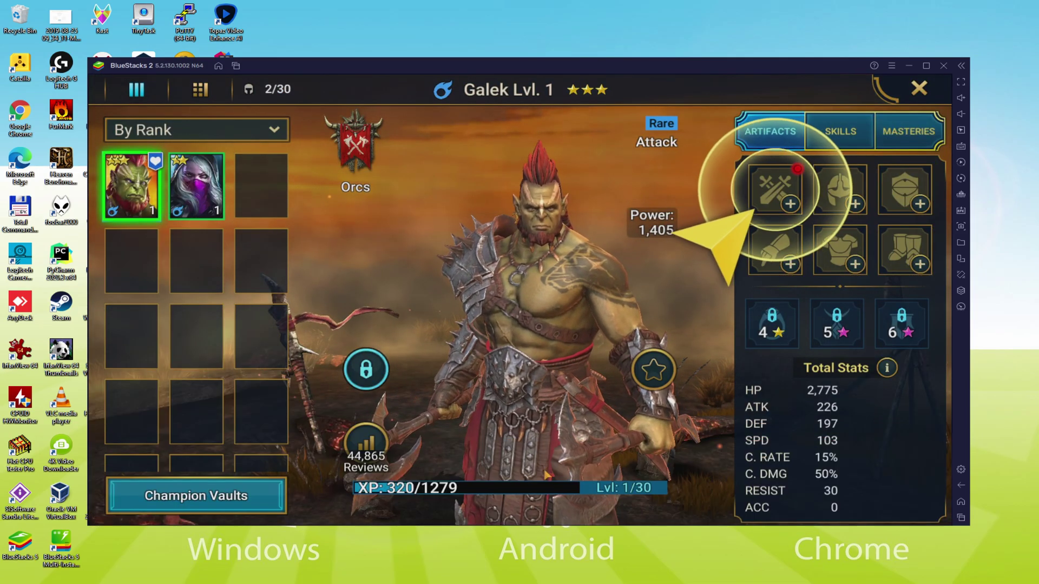
Equip Galek with the Life set weapon from Artifact Storage and return to the Bastion
left_click(775, 188)
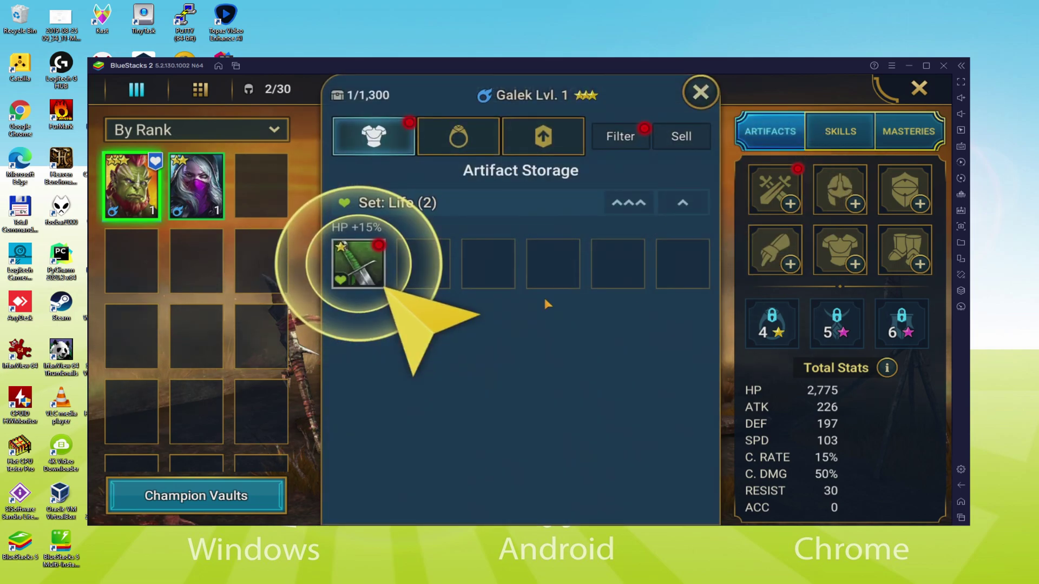
left_click(359, 262)
left_click(259, 506)
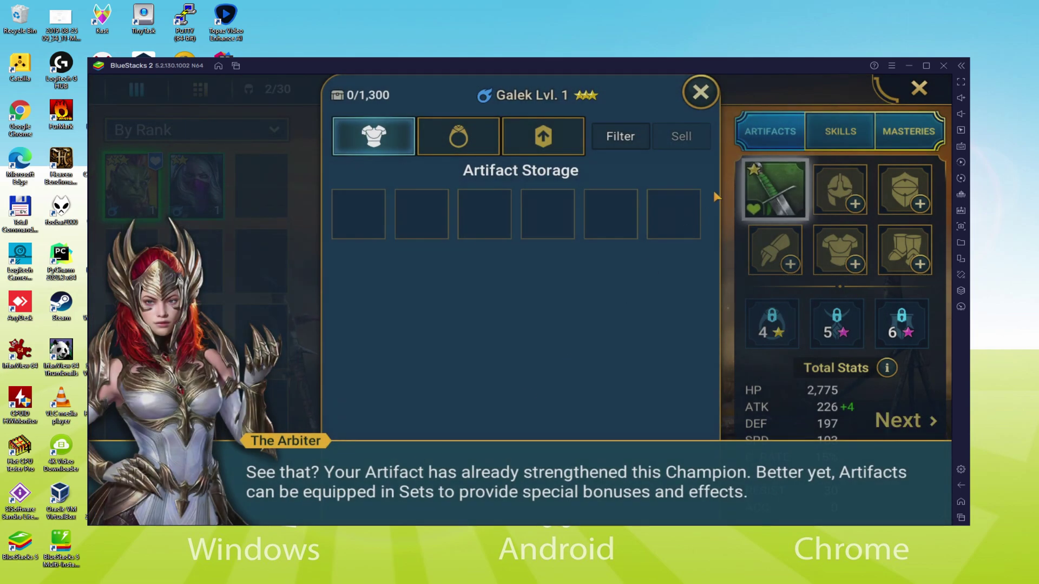
left_click(580, 313)
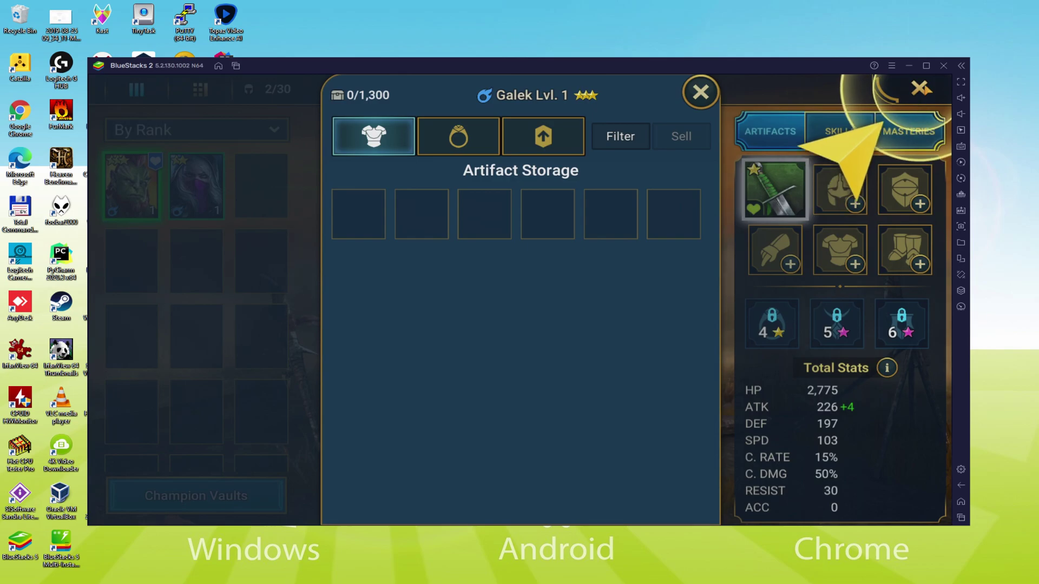
left_click(877, 141)
left_click(437, 430)
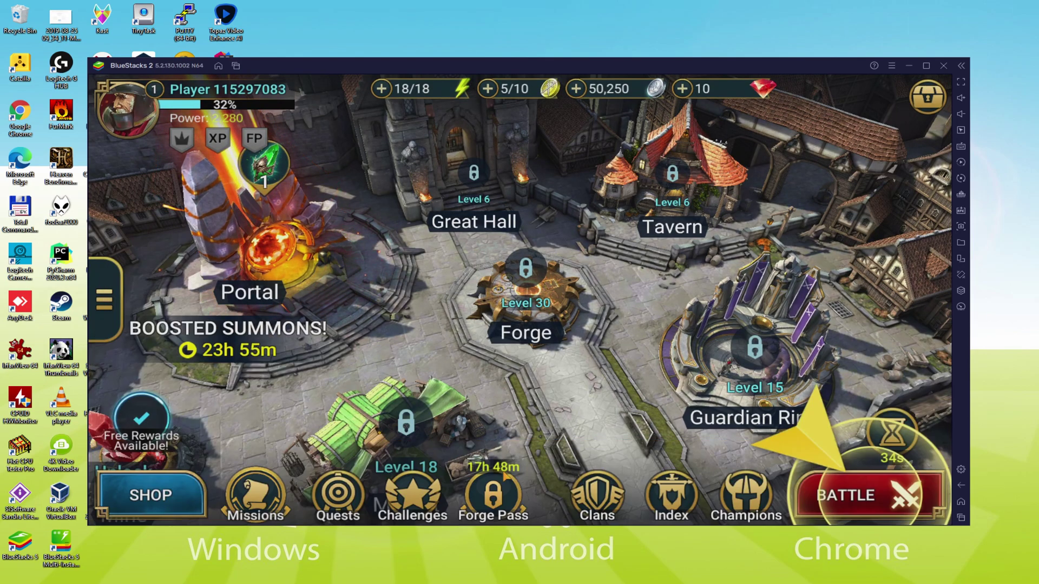
Go to Kaerok Castle in the Campaign mode and start the Stage 2 battle
left_click(867, 491)
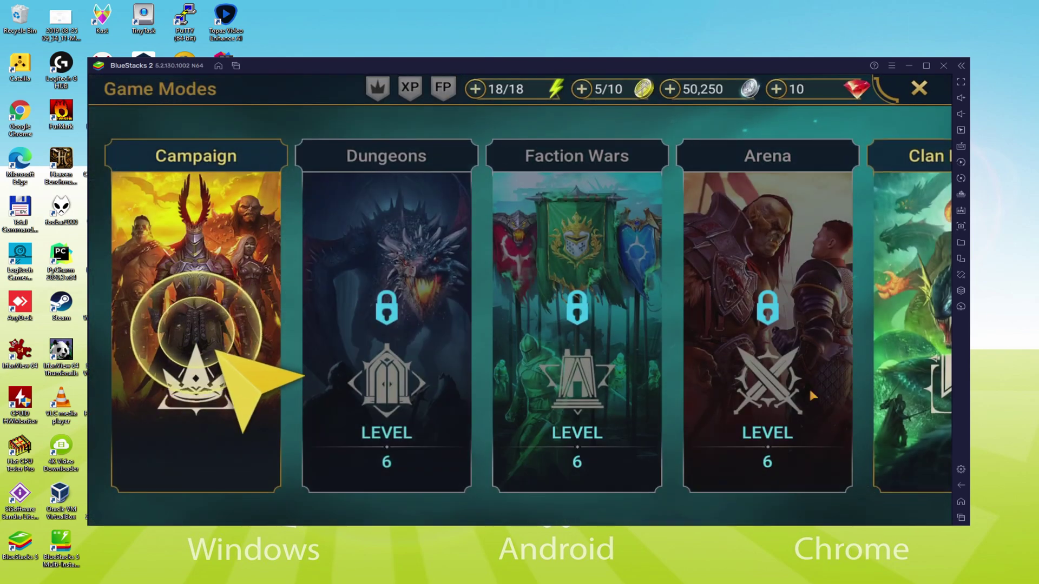
left_click(178, 326)
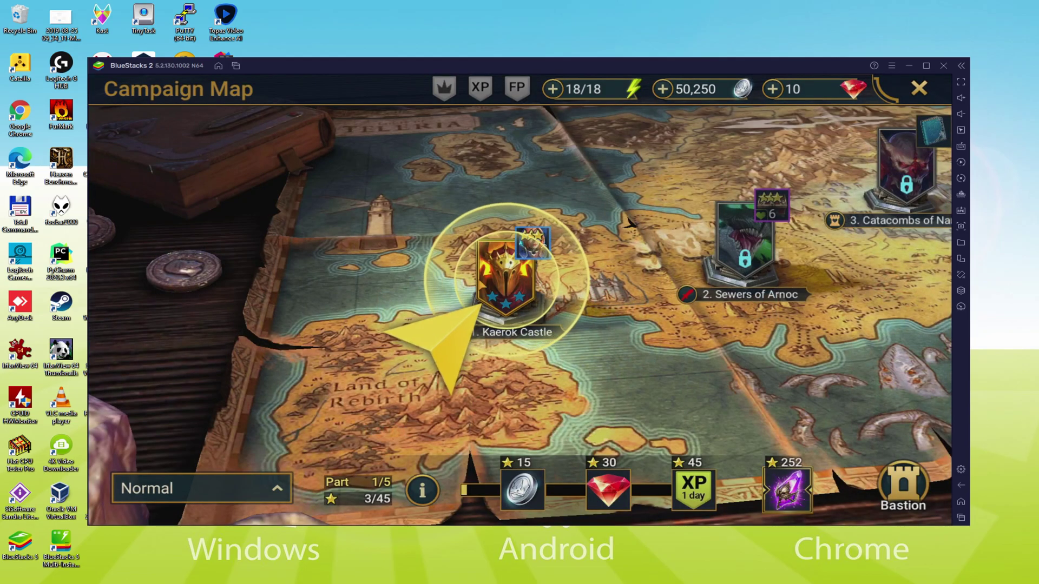
left_click(505, 276)
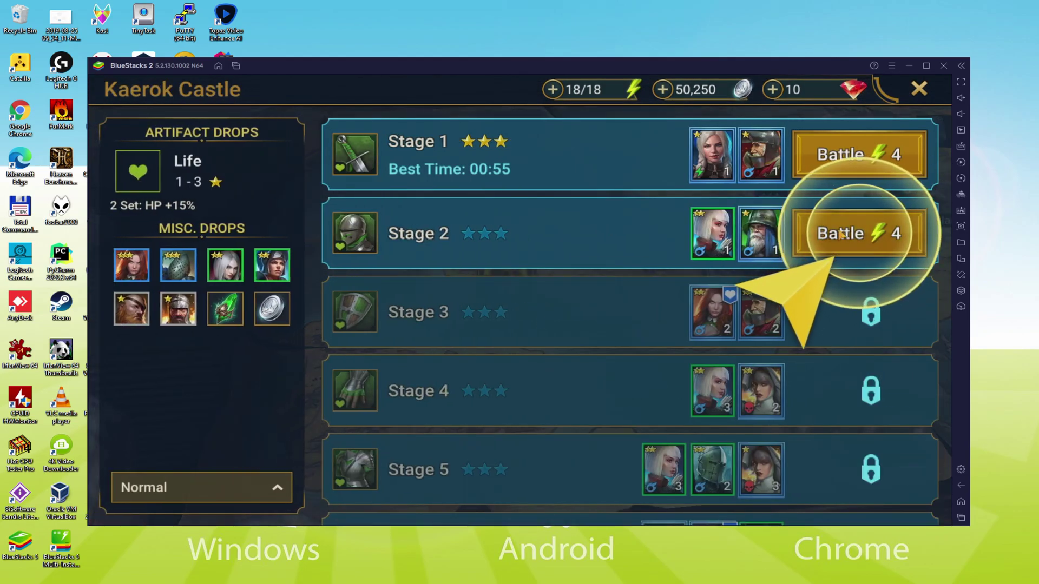
left_click(862, 237)
left_click(794, 470)
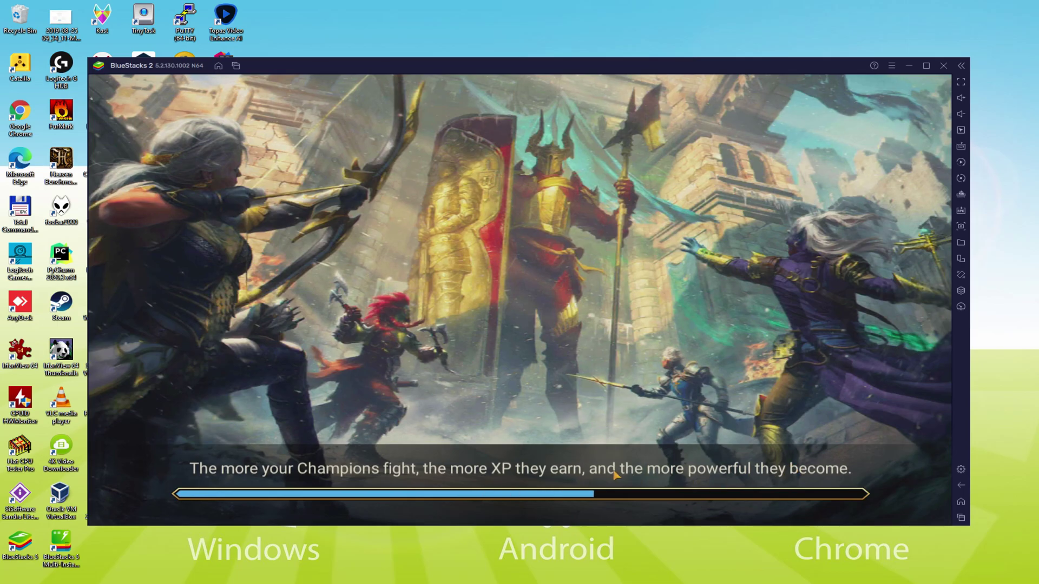